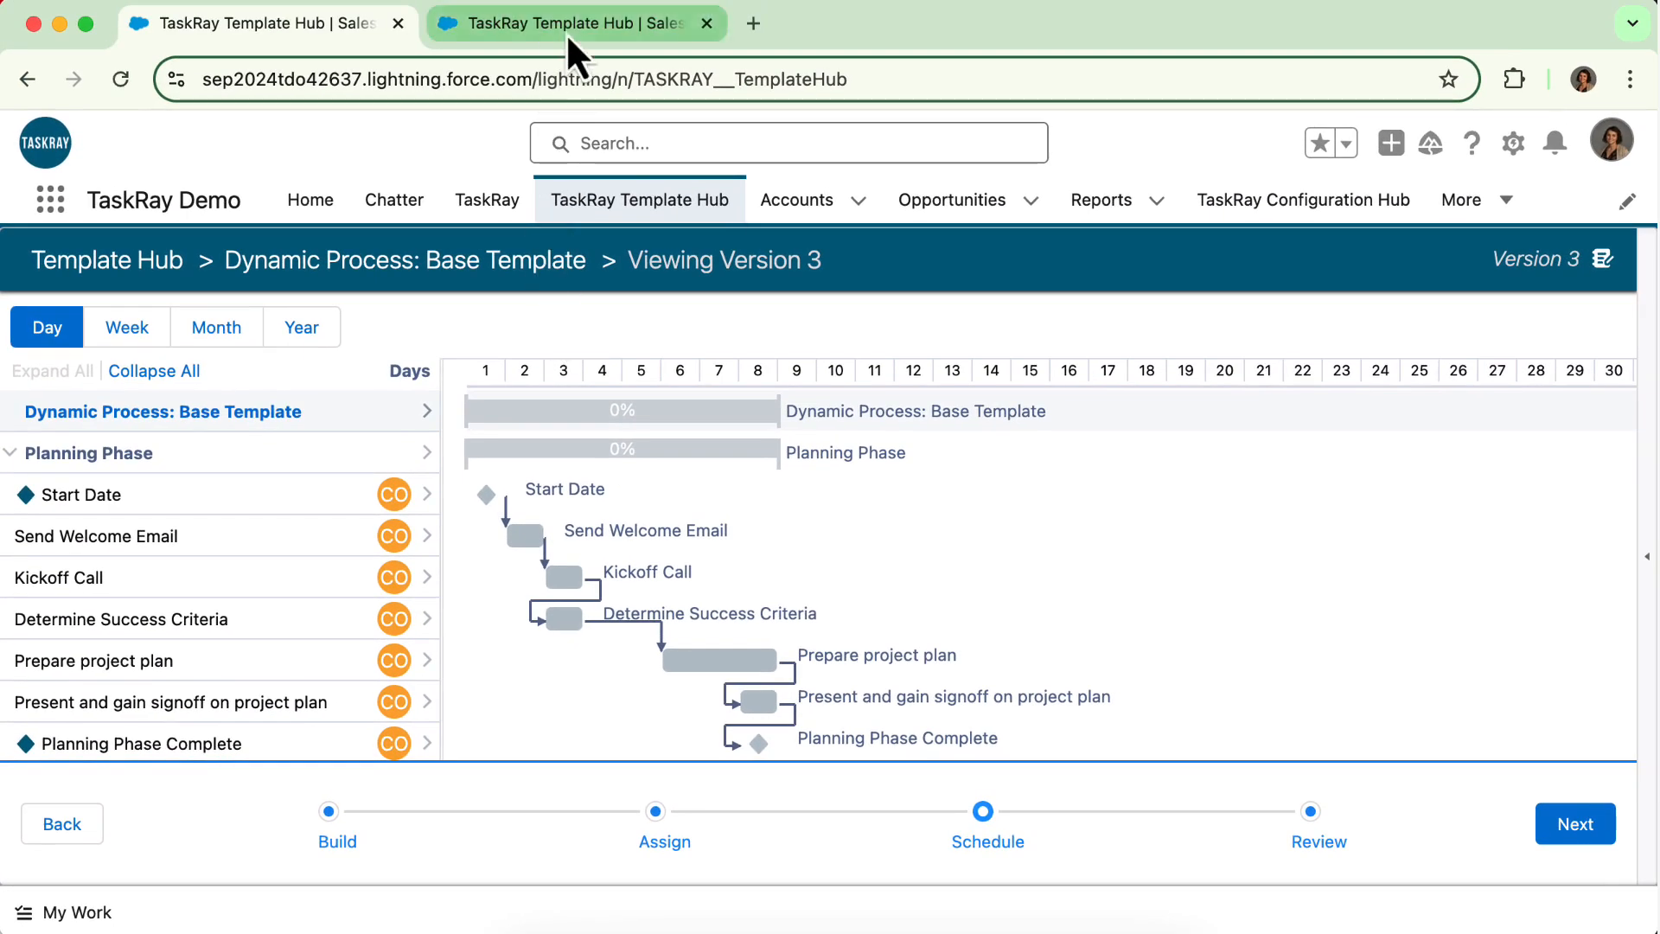
Step: Expand the Training, Onboarding and Implementation Package task groups of the Dynamic Process: Product Processes template, and activate the template
{"action": "left_click", "coordinate": [566, 33]}
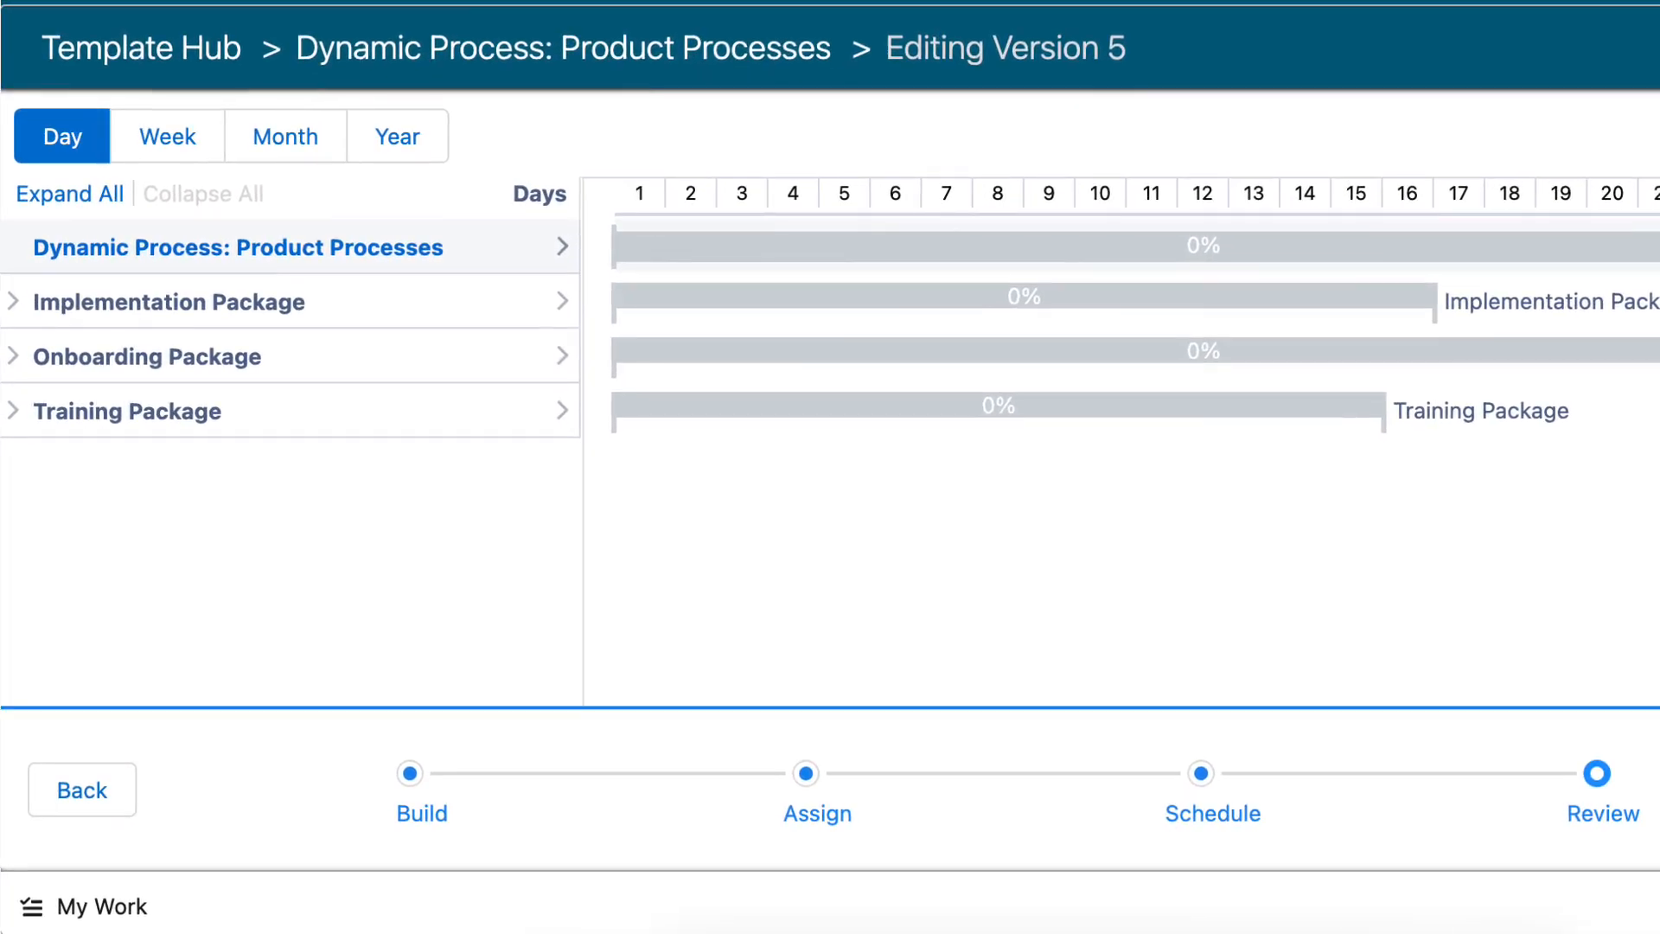
{"action": "left_click", "coordinate": [14, 411]}
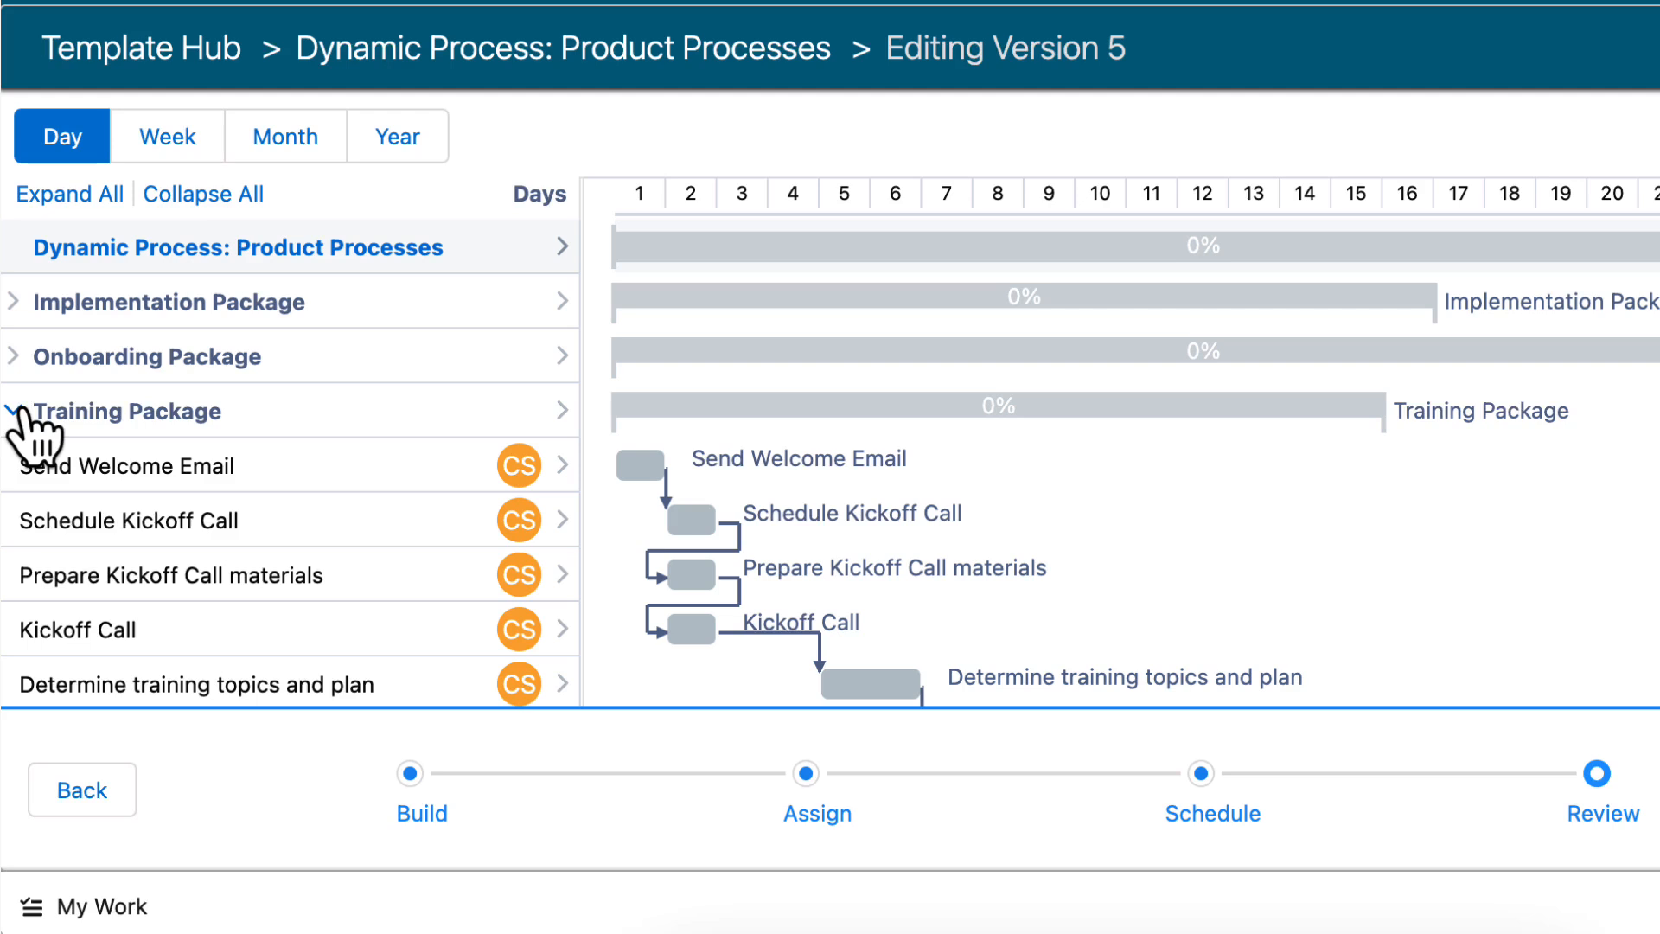
{"action": "left_click", "coordinate": [13, 356]}
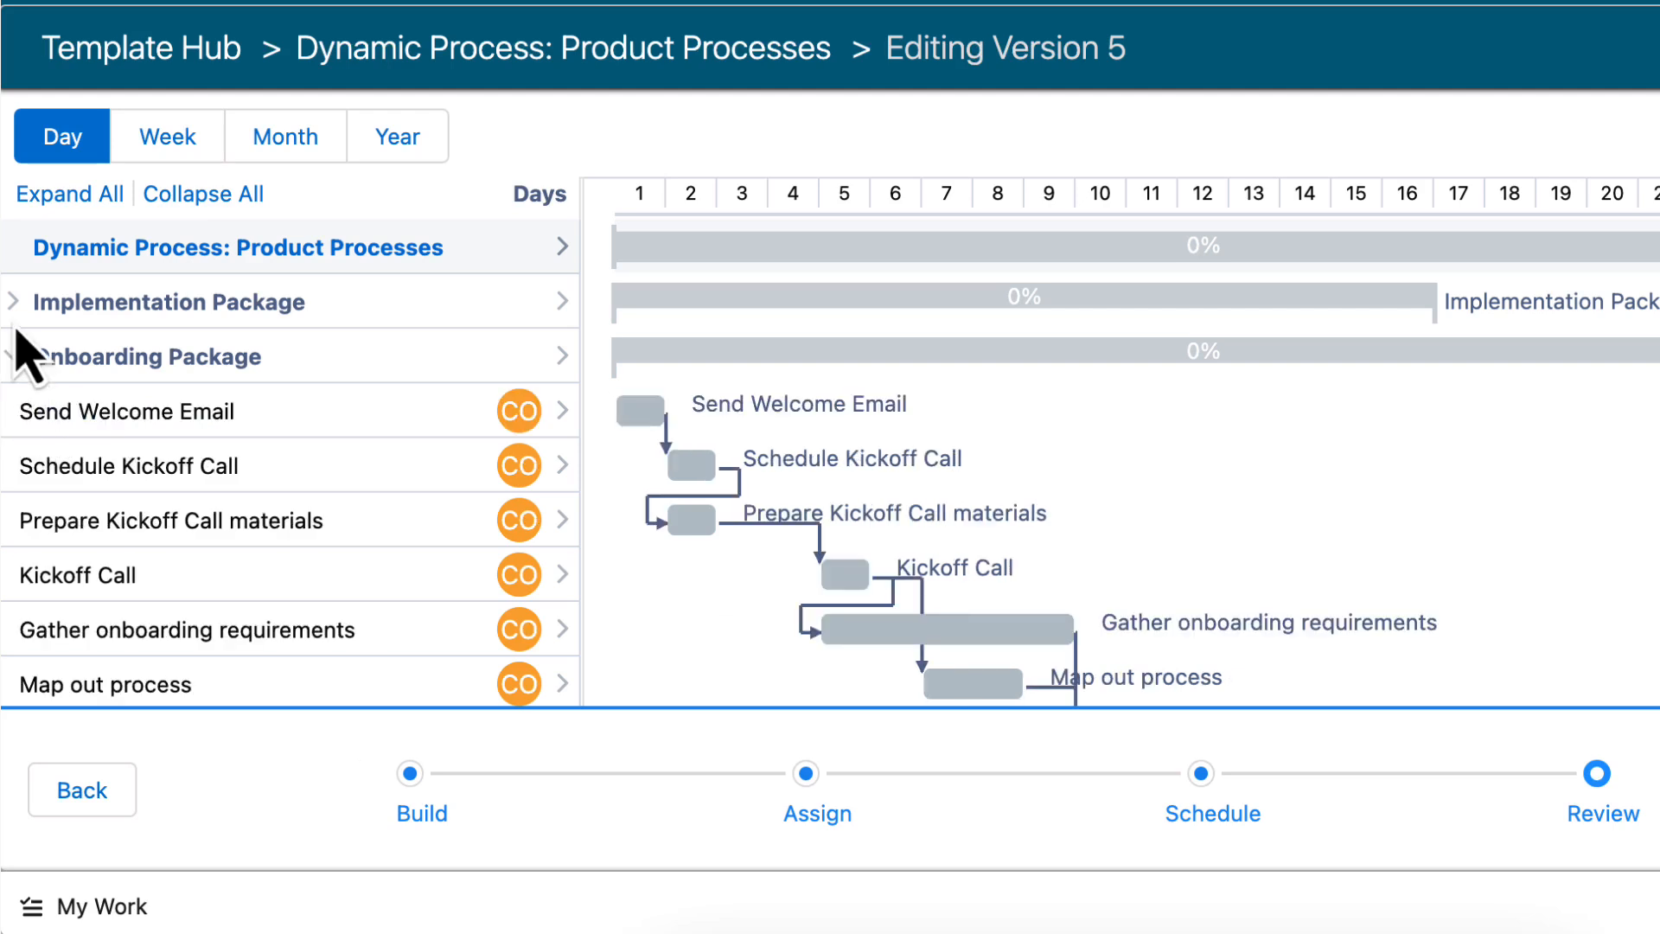
{"action": "left_click", "coordinate": [13, 302]}
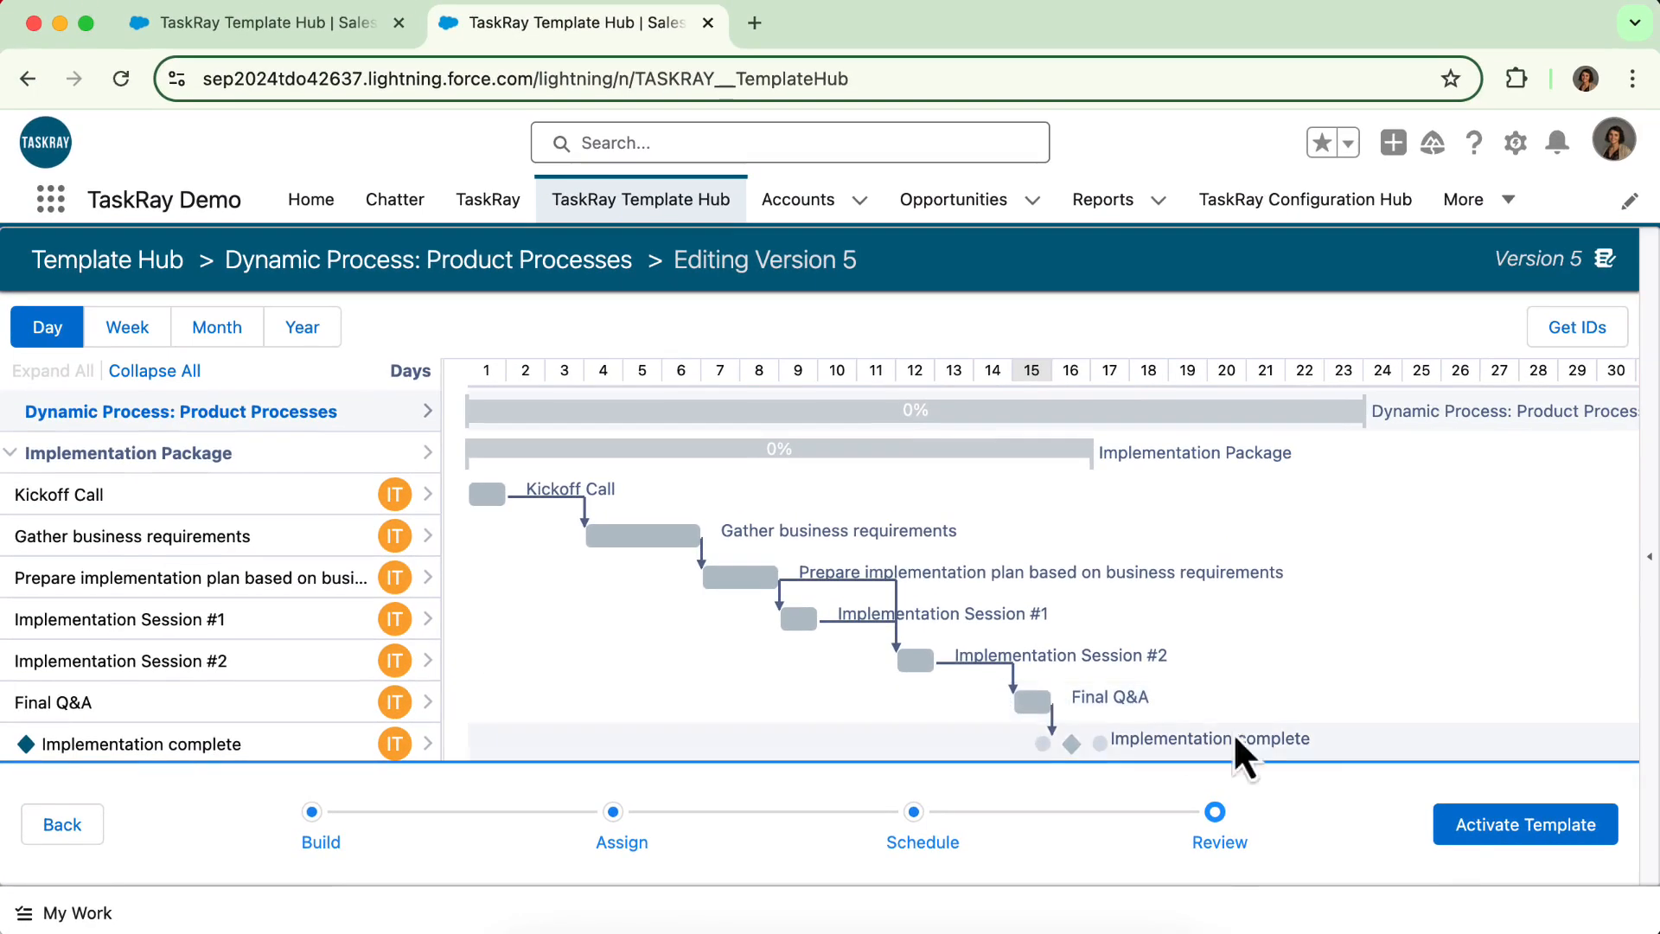
{"action": "left_click", "coordinate": [1526, 840]}
{"action": "left_click", "coordinate": [1211, 656]}
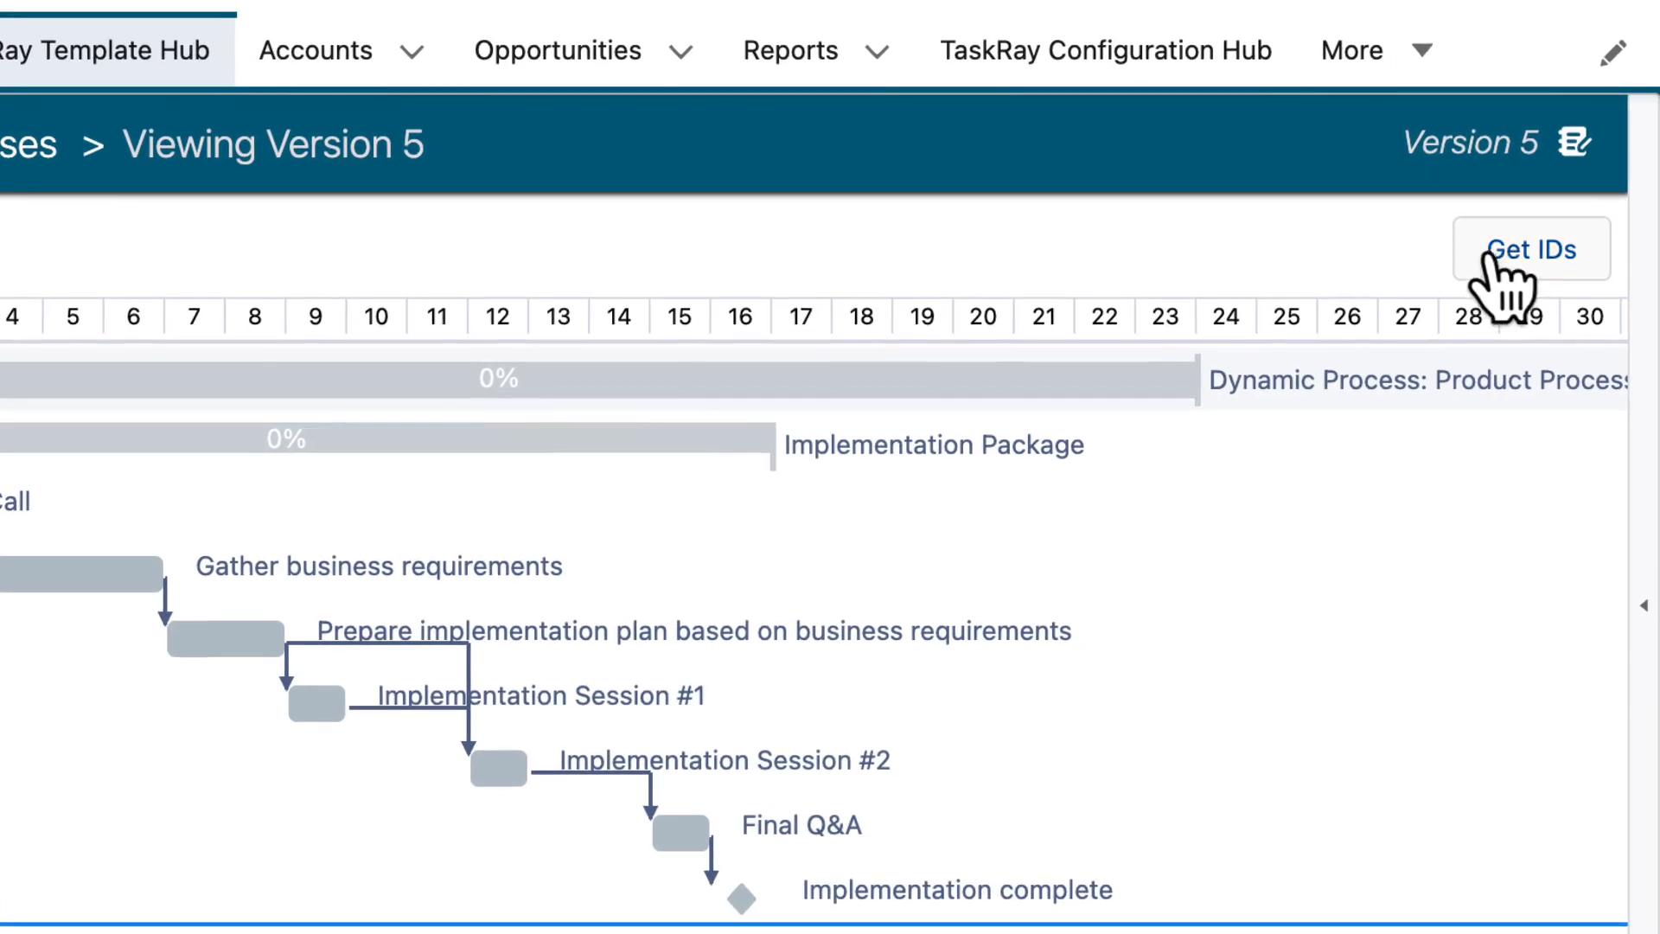
Step: Get the template's IDs and copy the Addressable ID of the Implementation Package task group
{"action": "left_click", "coordinate": [1558, 337]}
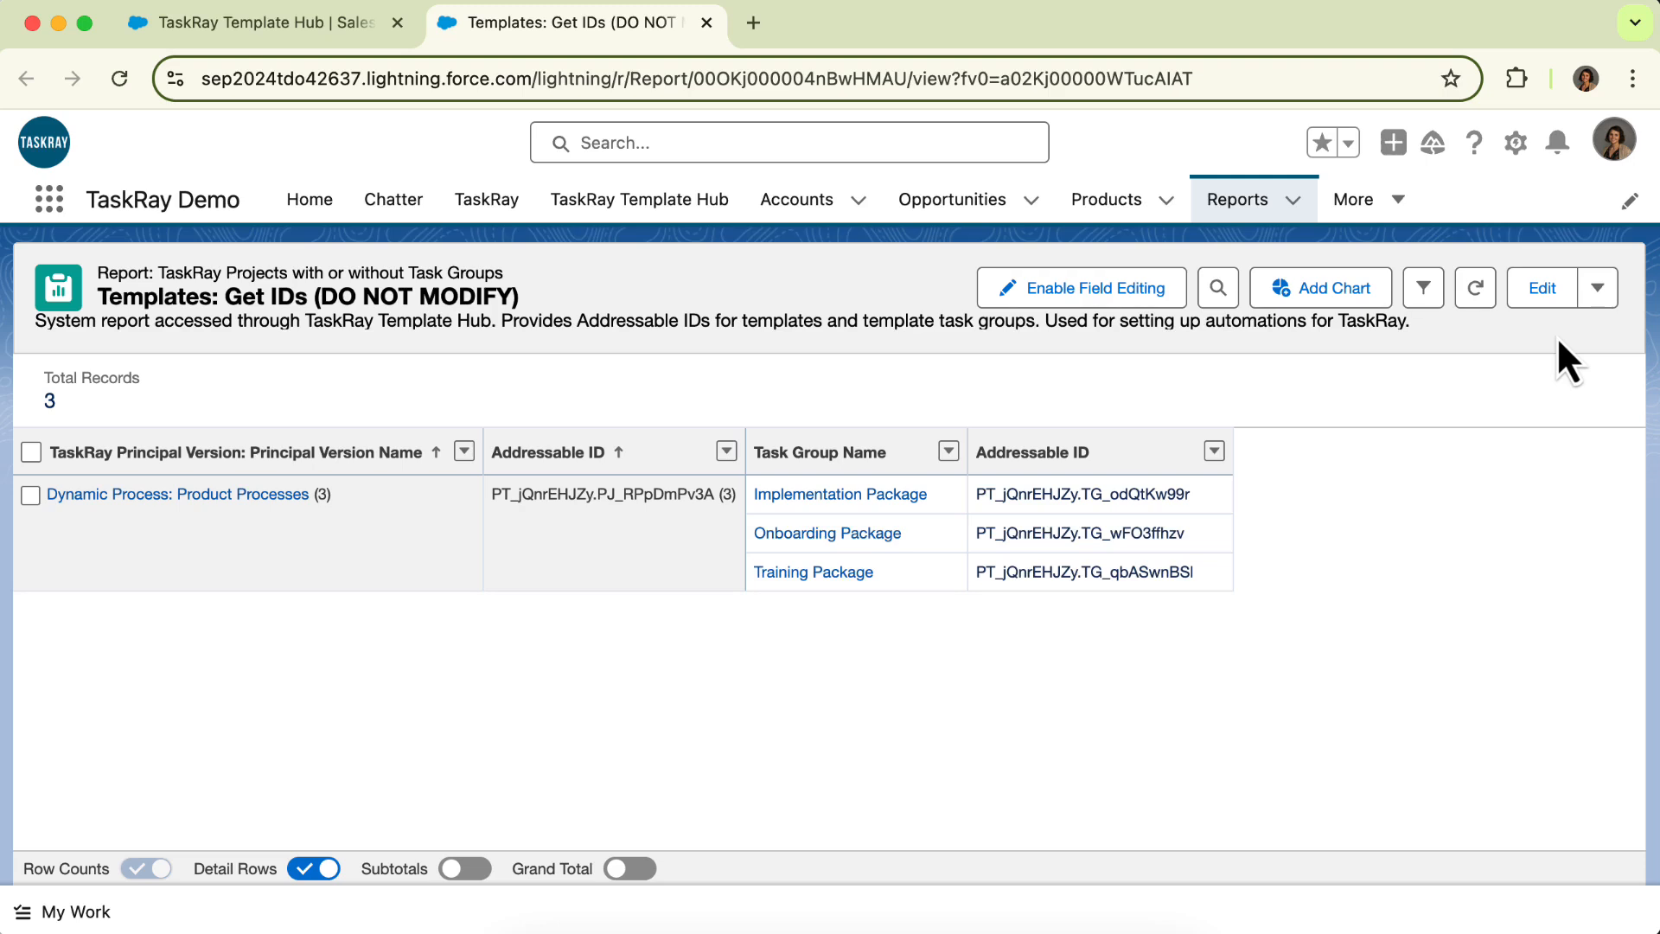
{"action": "double_click", "coordinate": [1170, 493]}
{"action": "key", "text": "super+c"}
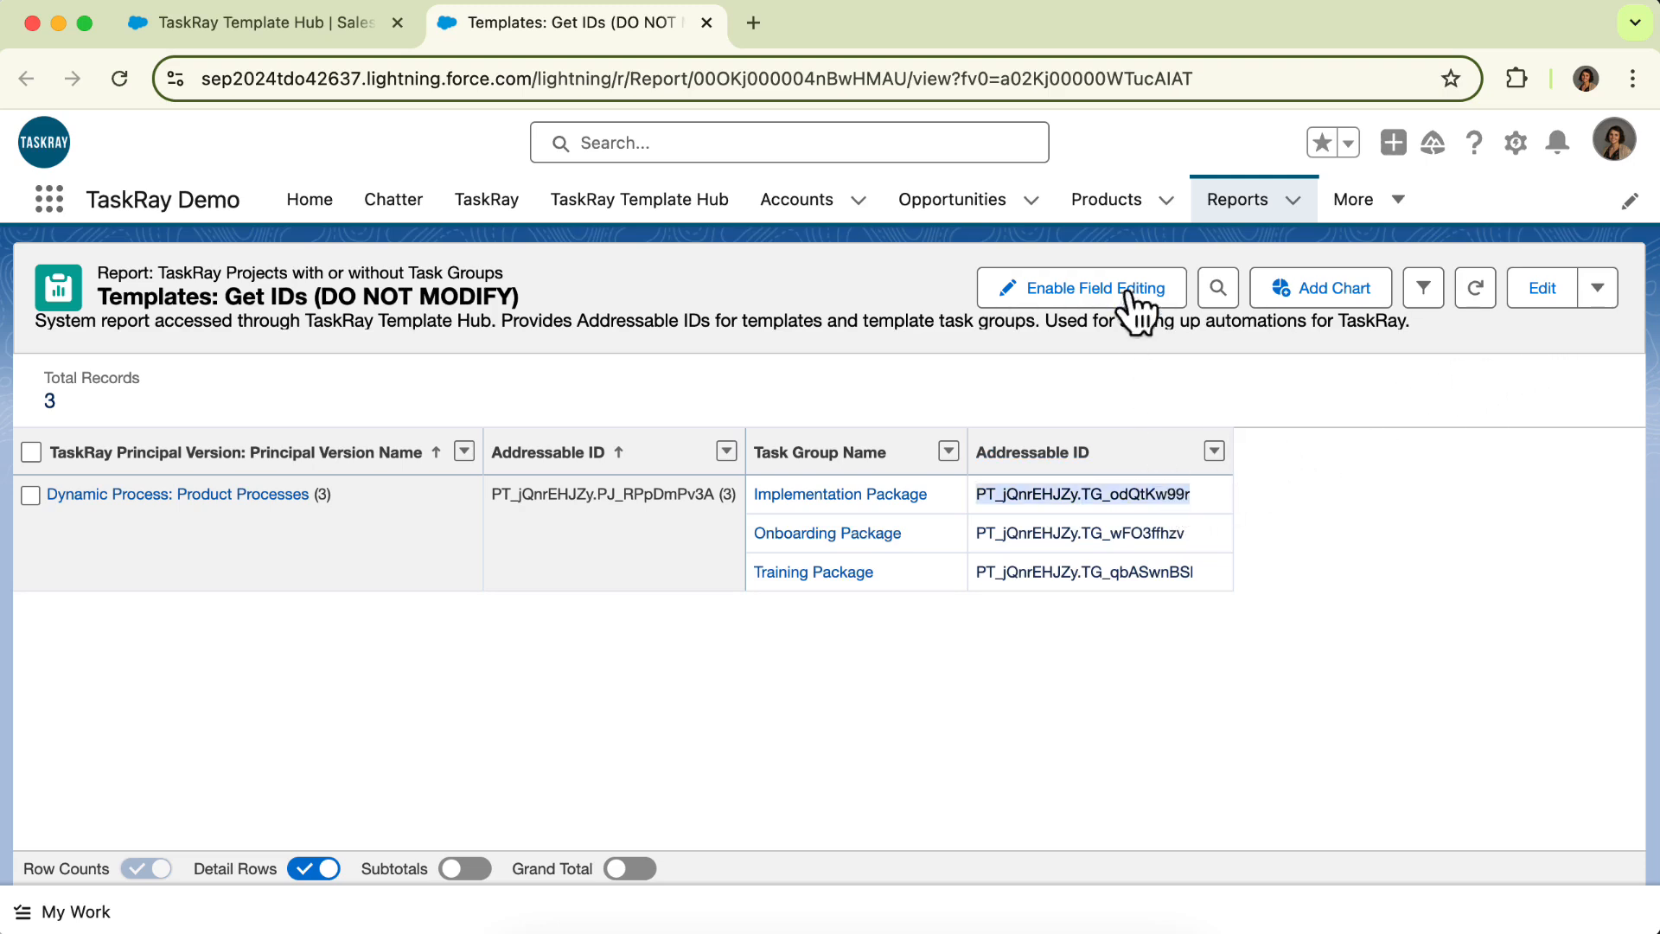
Step: Set the Implementation Package product's Template Task Group Addressable Id to the copied PT_jQnrEHJZy.TG_odQtKw99r and save the product
{"action": "left_click", "coordinate": [1124, 226], "text": "super"}
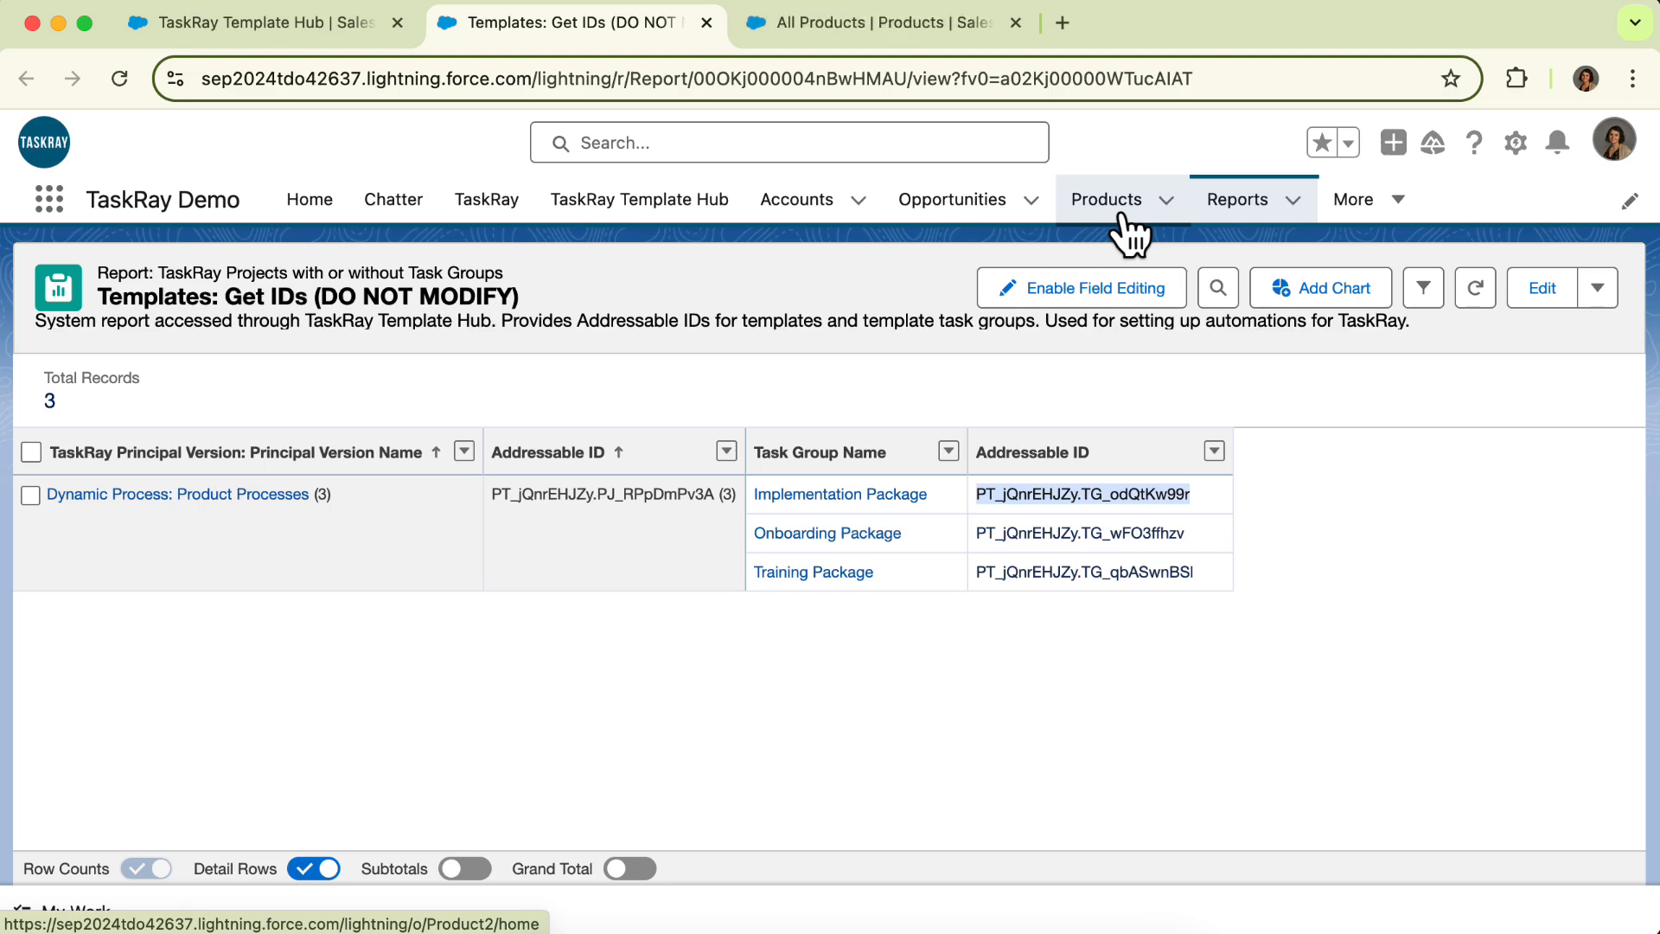
{"action": "left_click", "coordinate": [939, 35]}
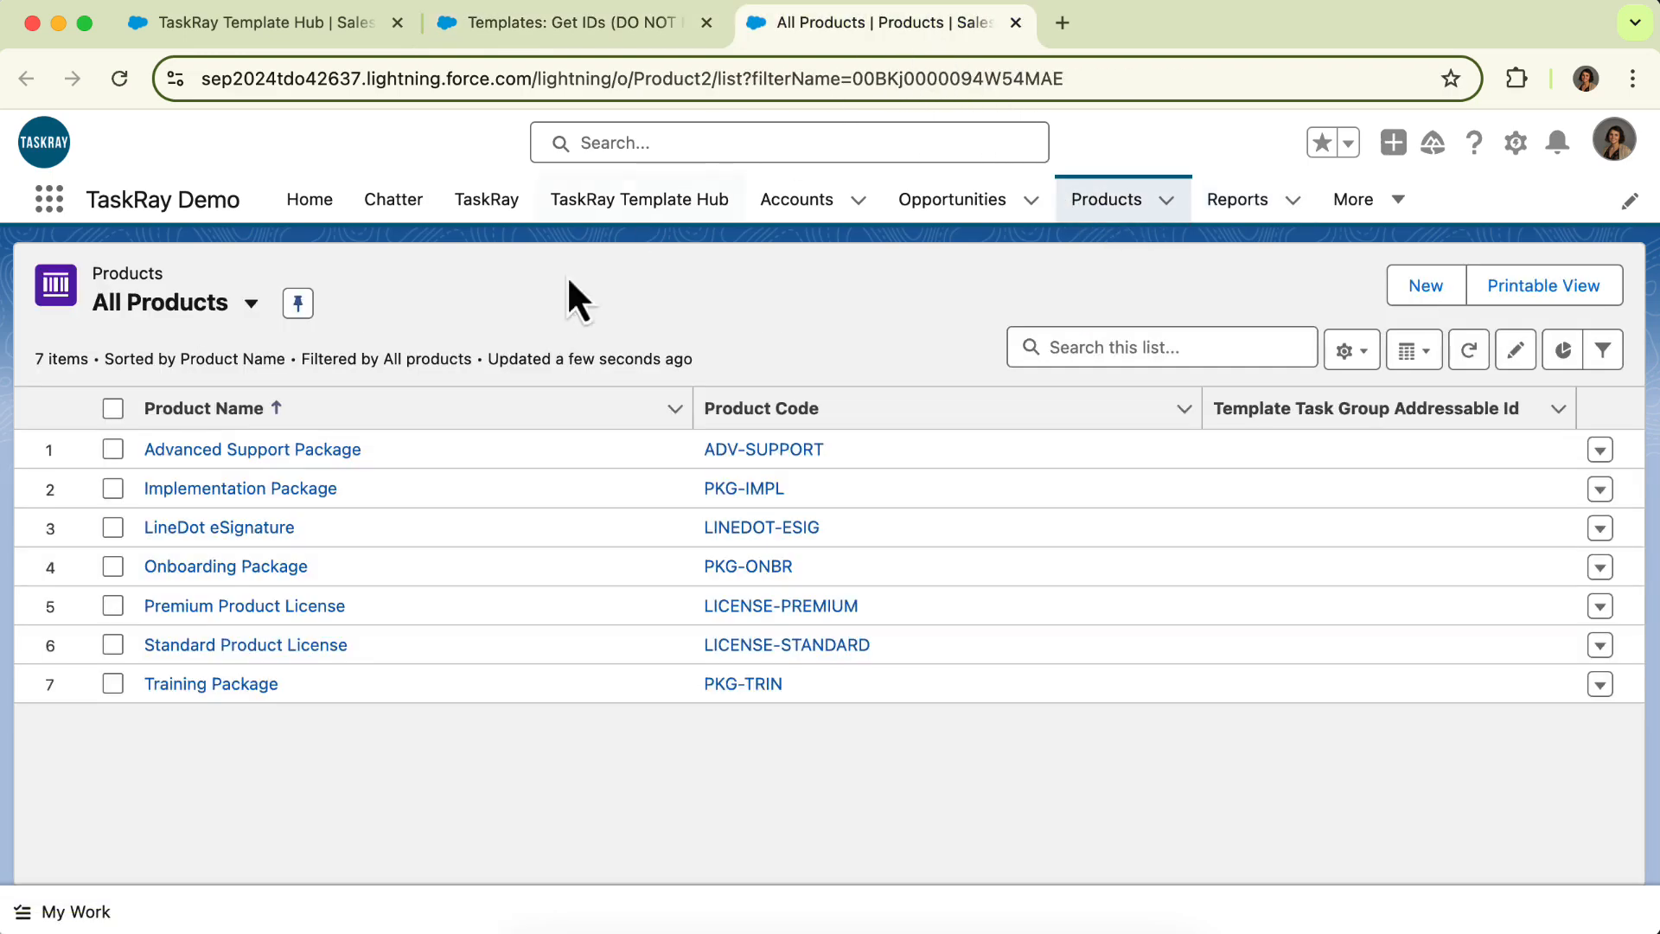
{"action": "left_click", "coordinate": [324, 486]}
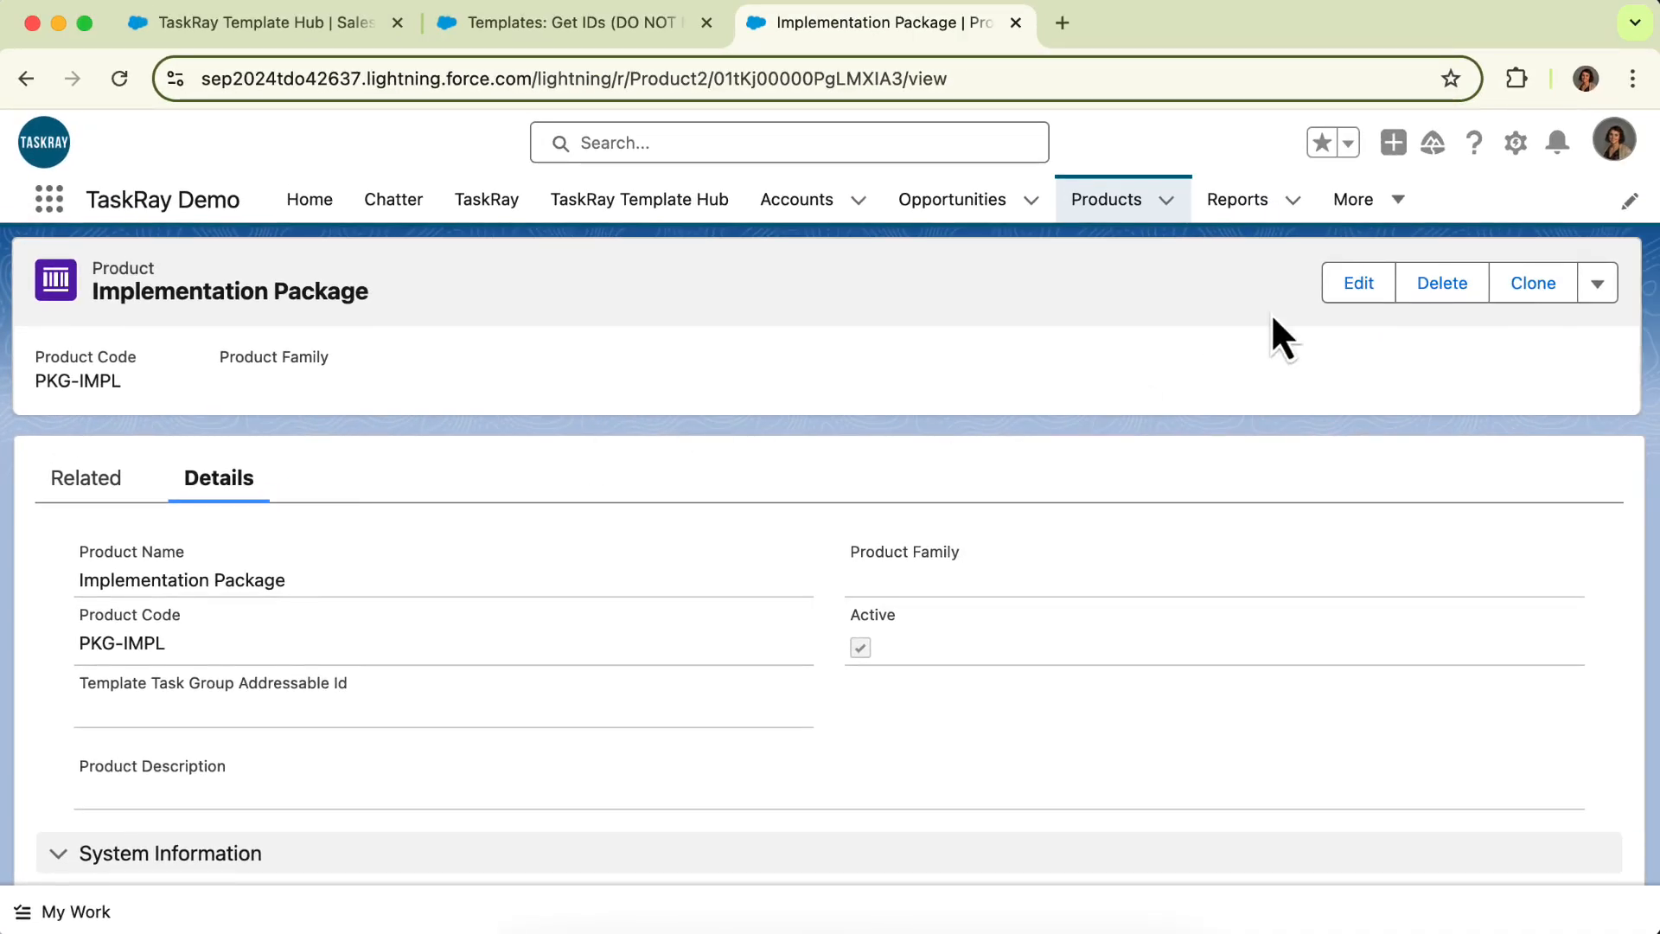
{"action": "left_click", "coordinate": [1345, 290]}
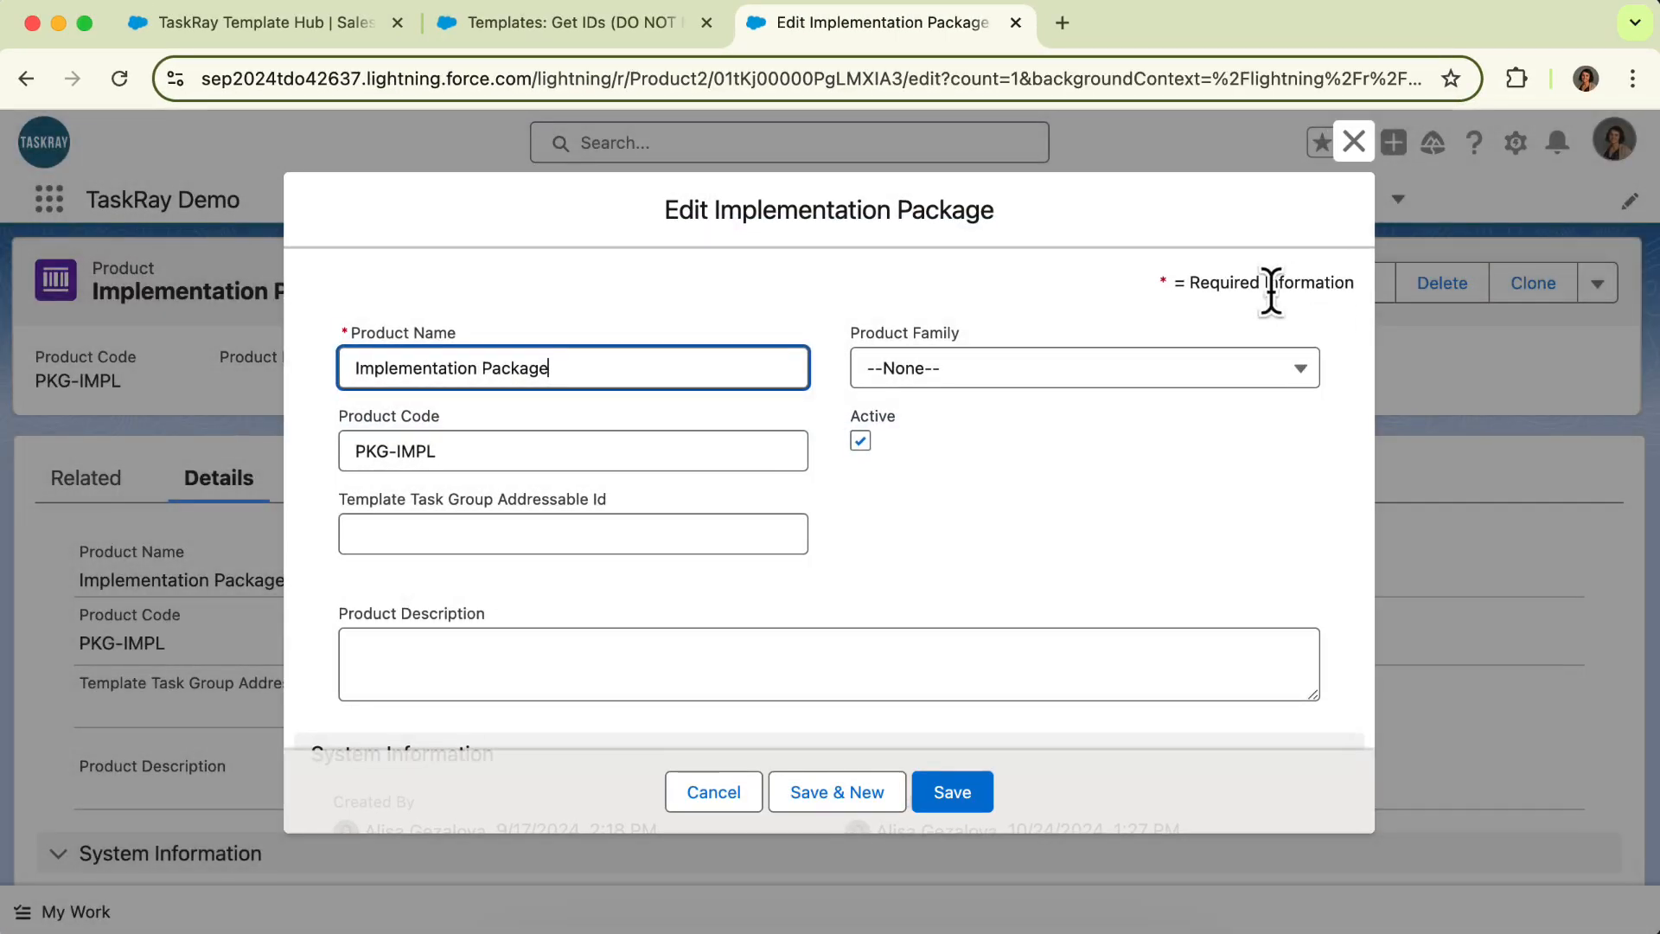
{"action": "left_click", "coordinate": [753, 532]}
{"action": "key", "text": "super+v"}
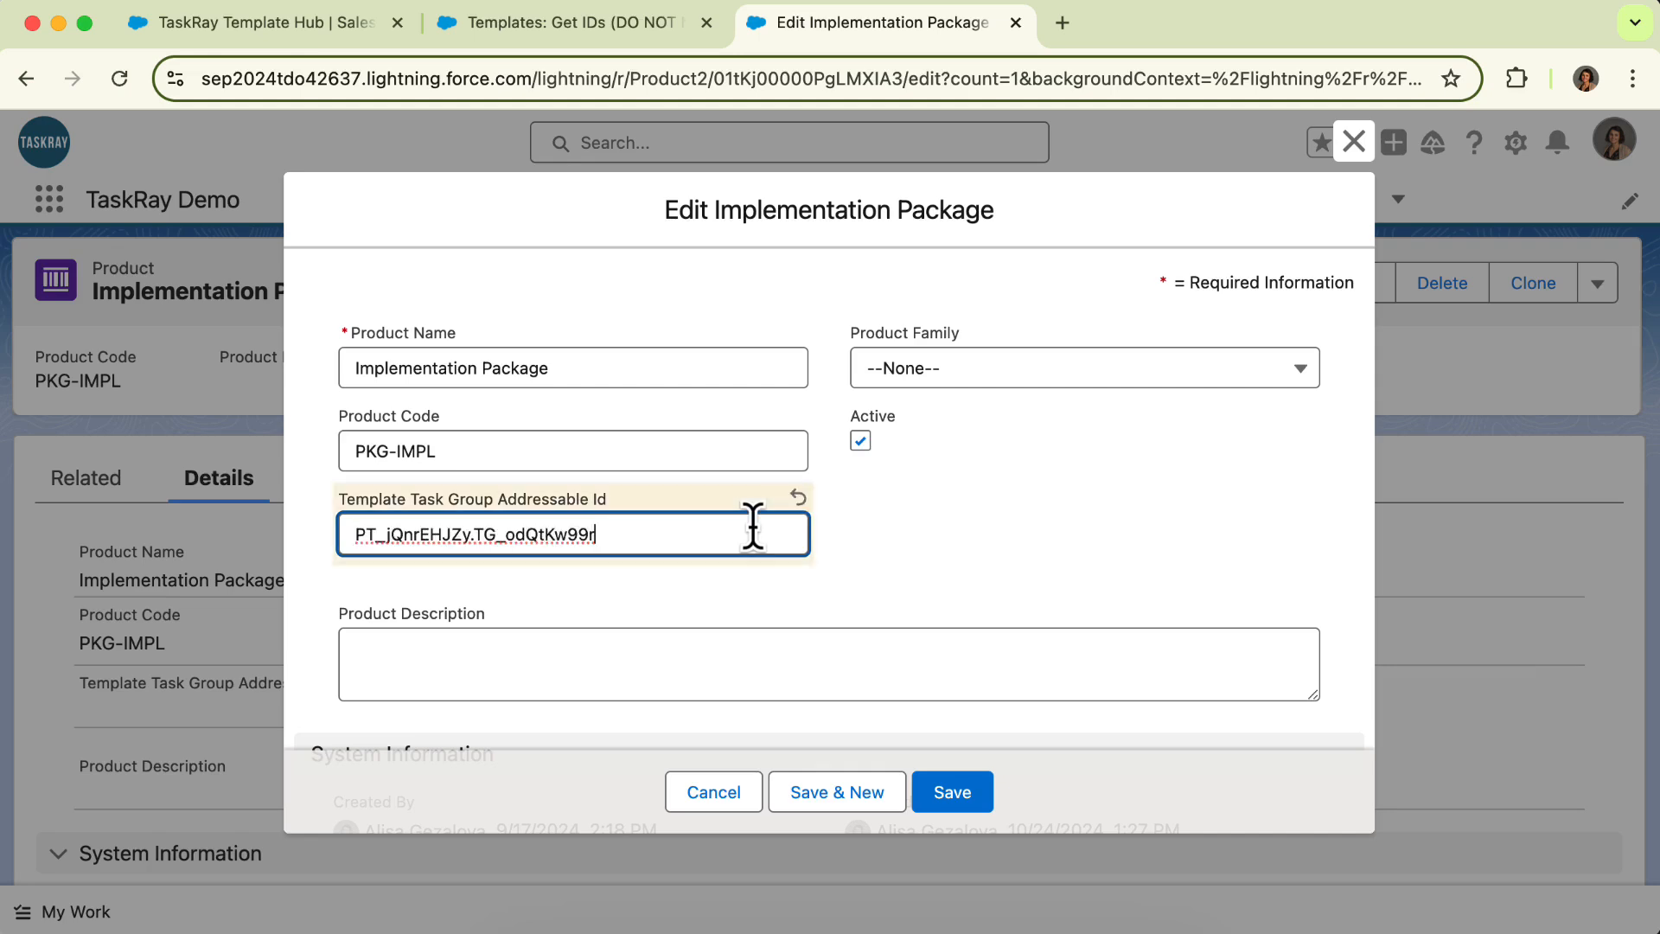
{"action": "left_click", "coordinate": [955, 789]}
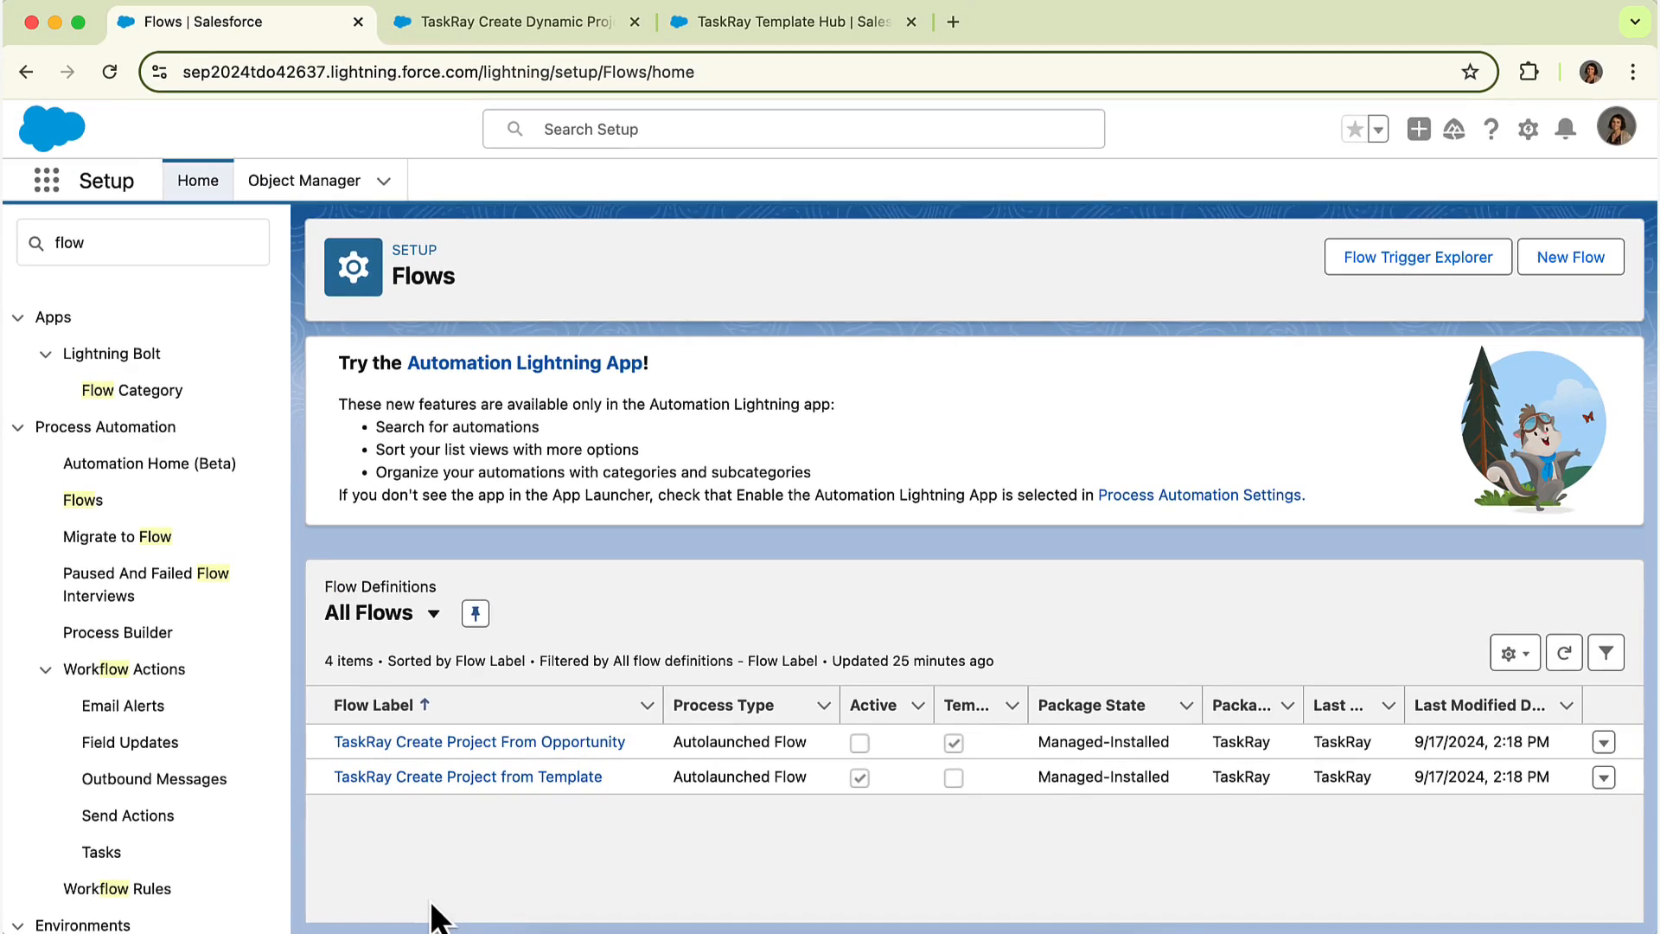
Step: Open the TaskRay Create Project From Opportunity flow, review its start trigger and entry conditions, and activate the flow
{"action": "left_click", "coordinate": [510, 744]}
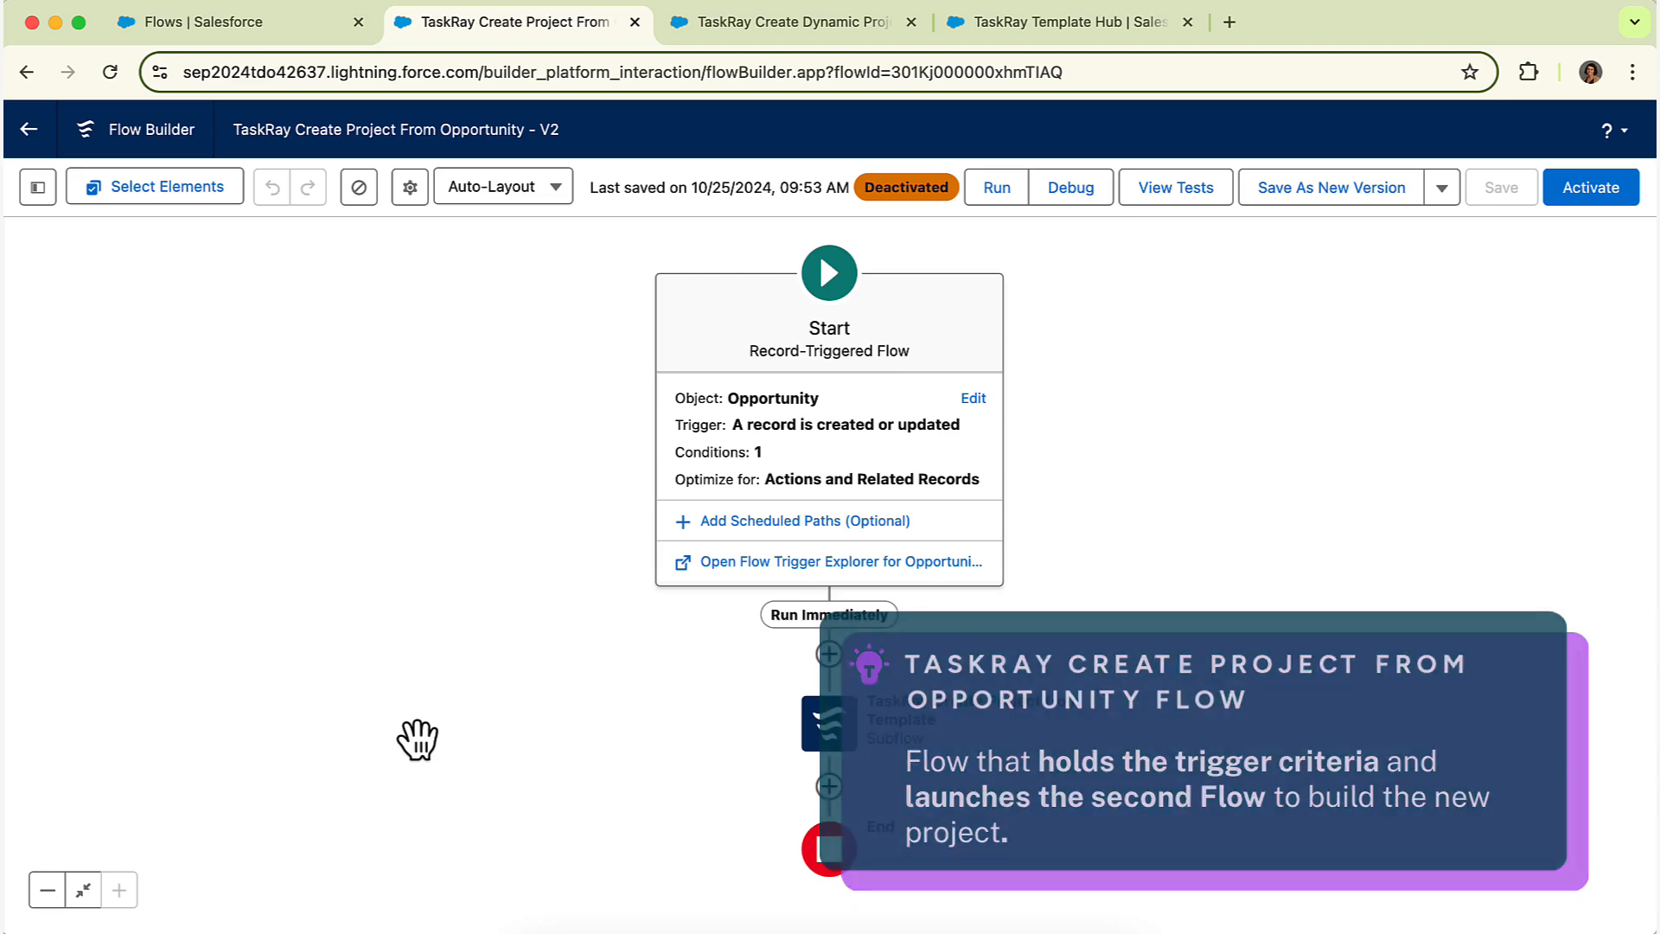
{"action": "left_click", "coordinate": [786, 467]}
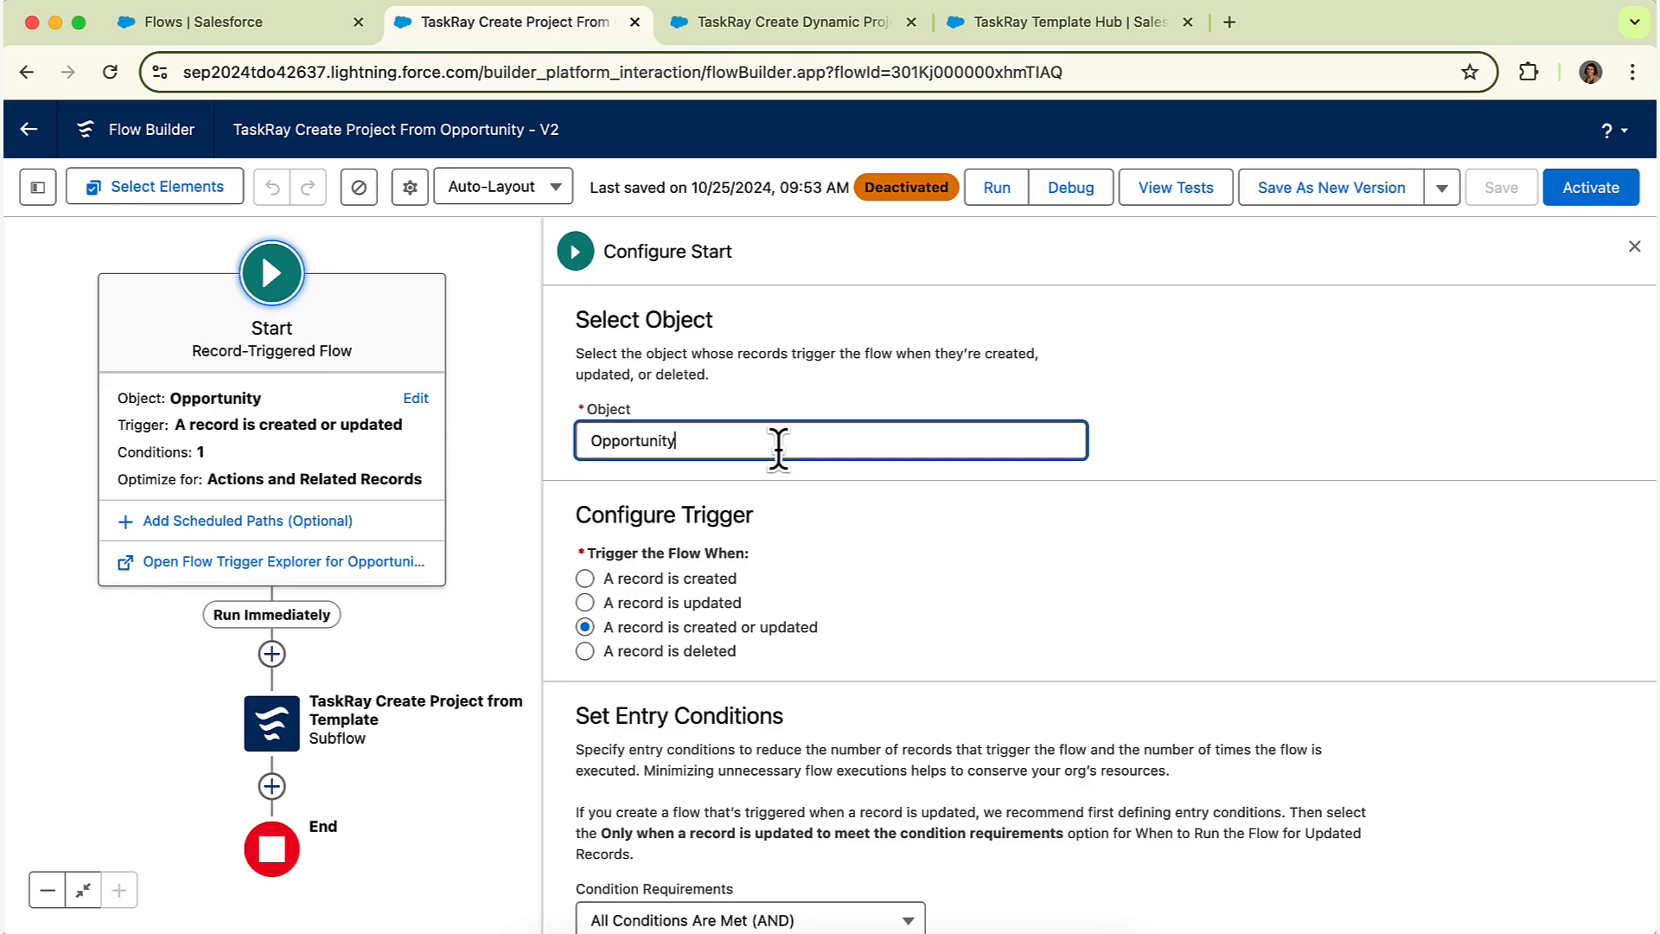
{"action": "scroll", "coordinate": [778, 449], "scroll_direction": "down", "scroll_amount": 5}
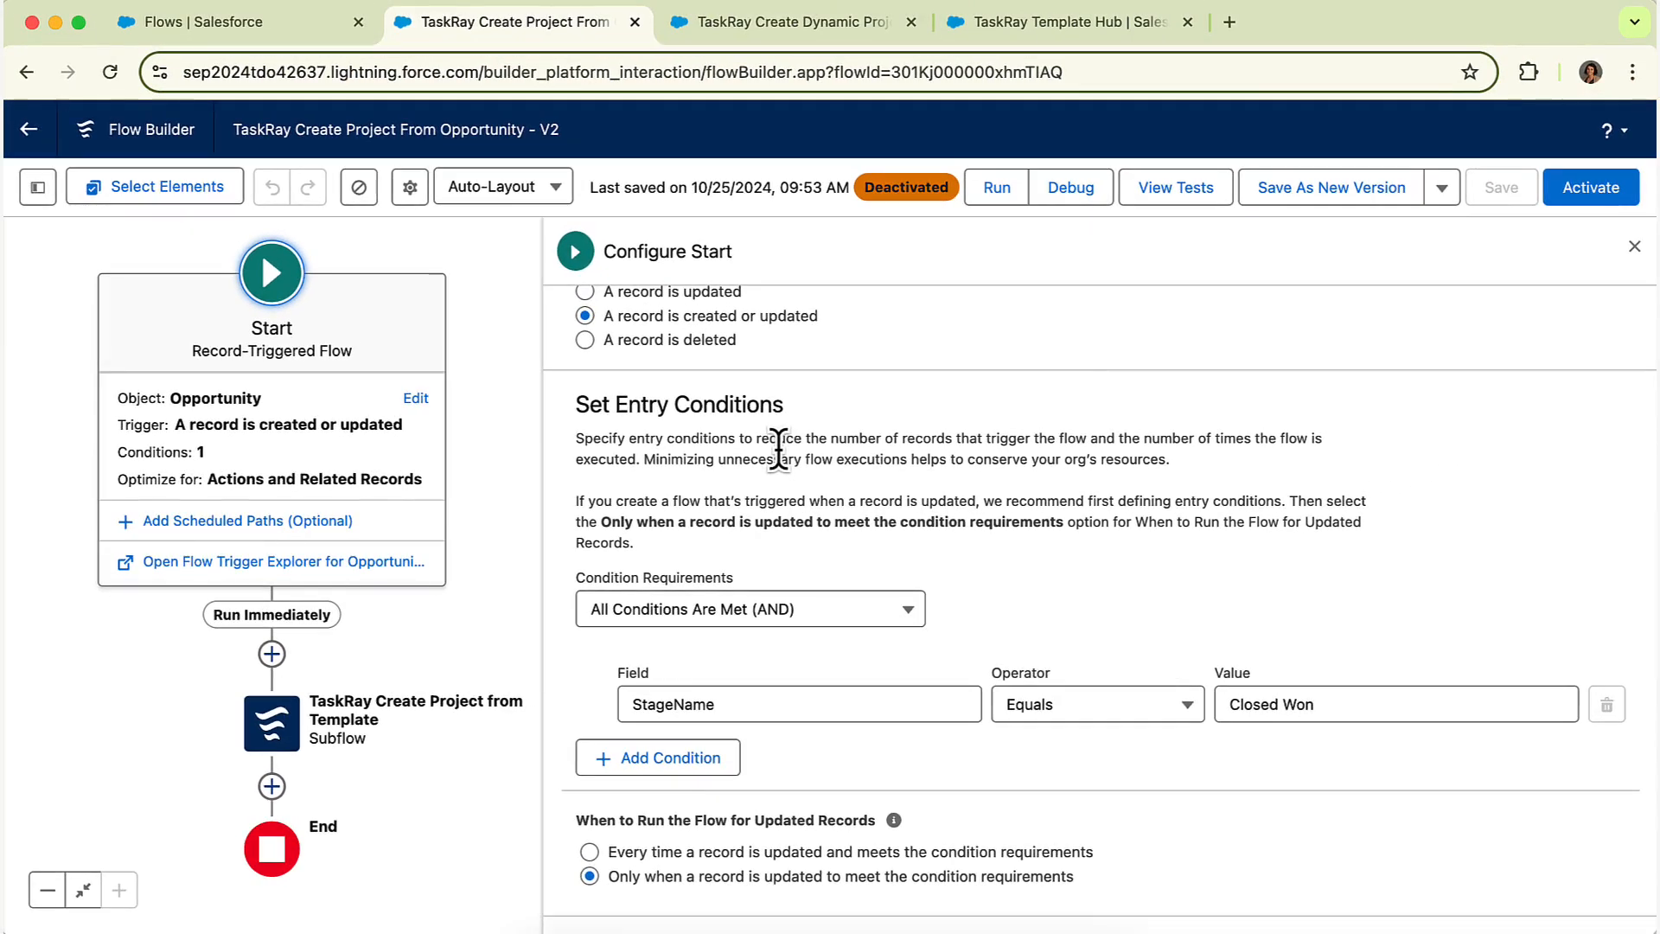
{"action": "left_click", "coordinate": [1570, 189]}
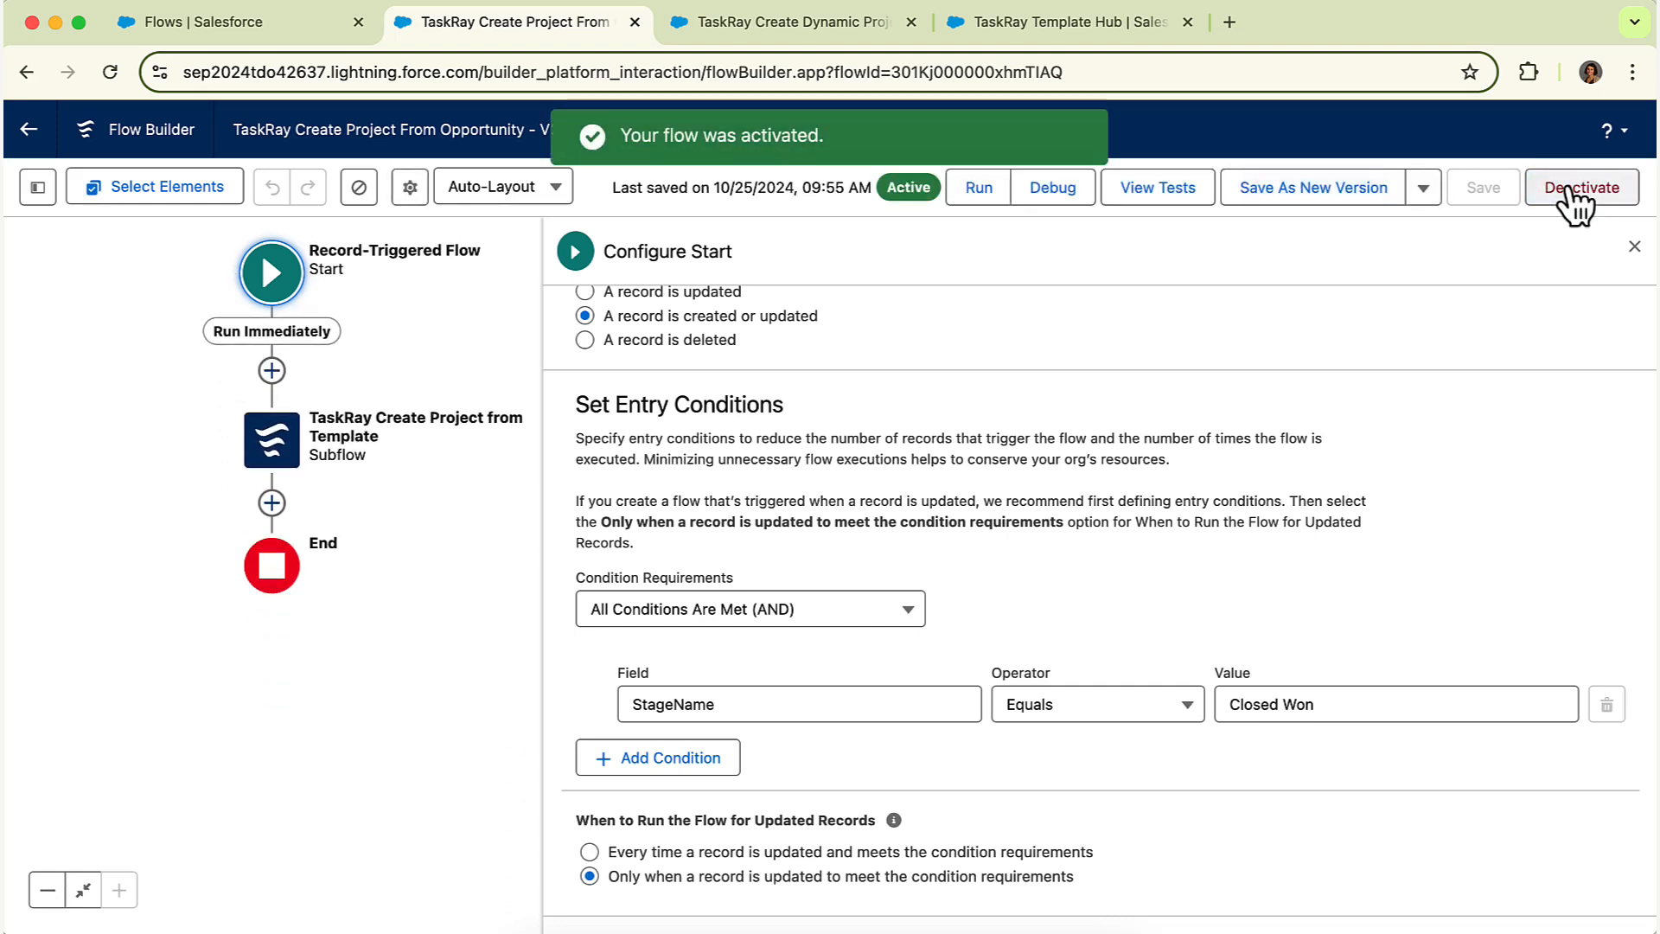
Step: In the TaskRay Create Dynamic Project flow, set the baseTemplateId variable's default value to the Base Template's Addressable ID, PT_rMOuj1NdM.PJ_Djac7beNE
{"action": "left_click", "coordinate": [830, 36]}
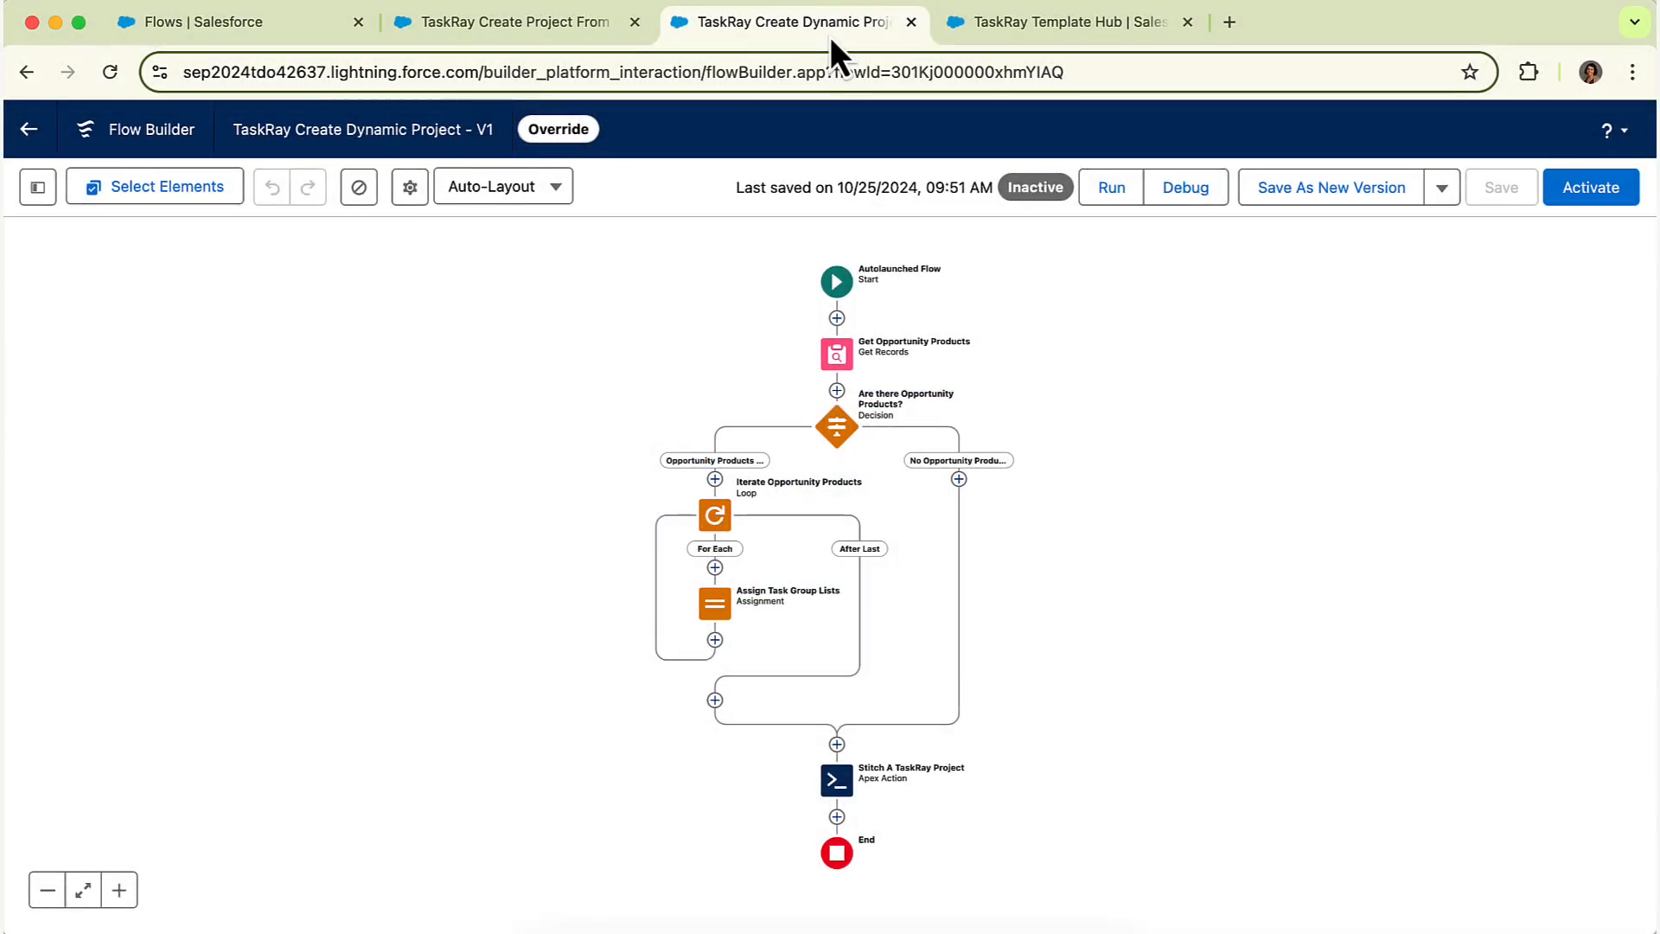
{"action": "left_click", "coordinate": [38, 186]}
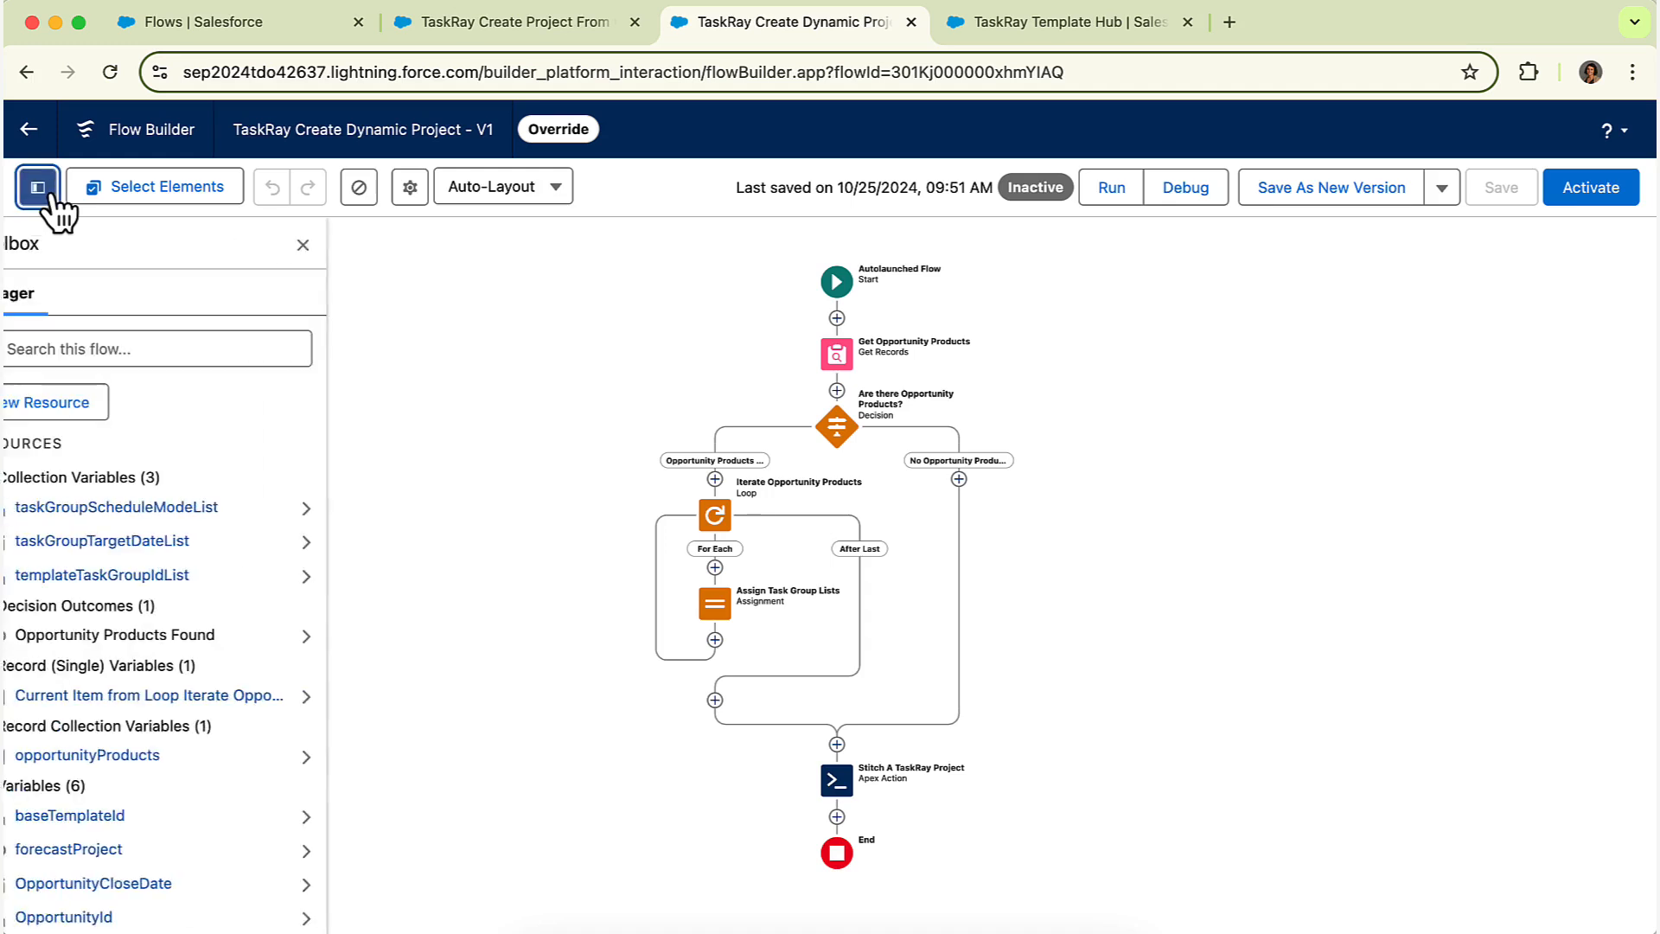
{"action": "left_click", "coordinate": [93, 818]}
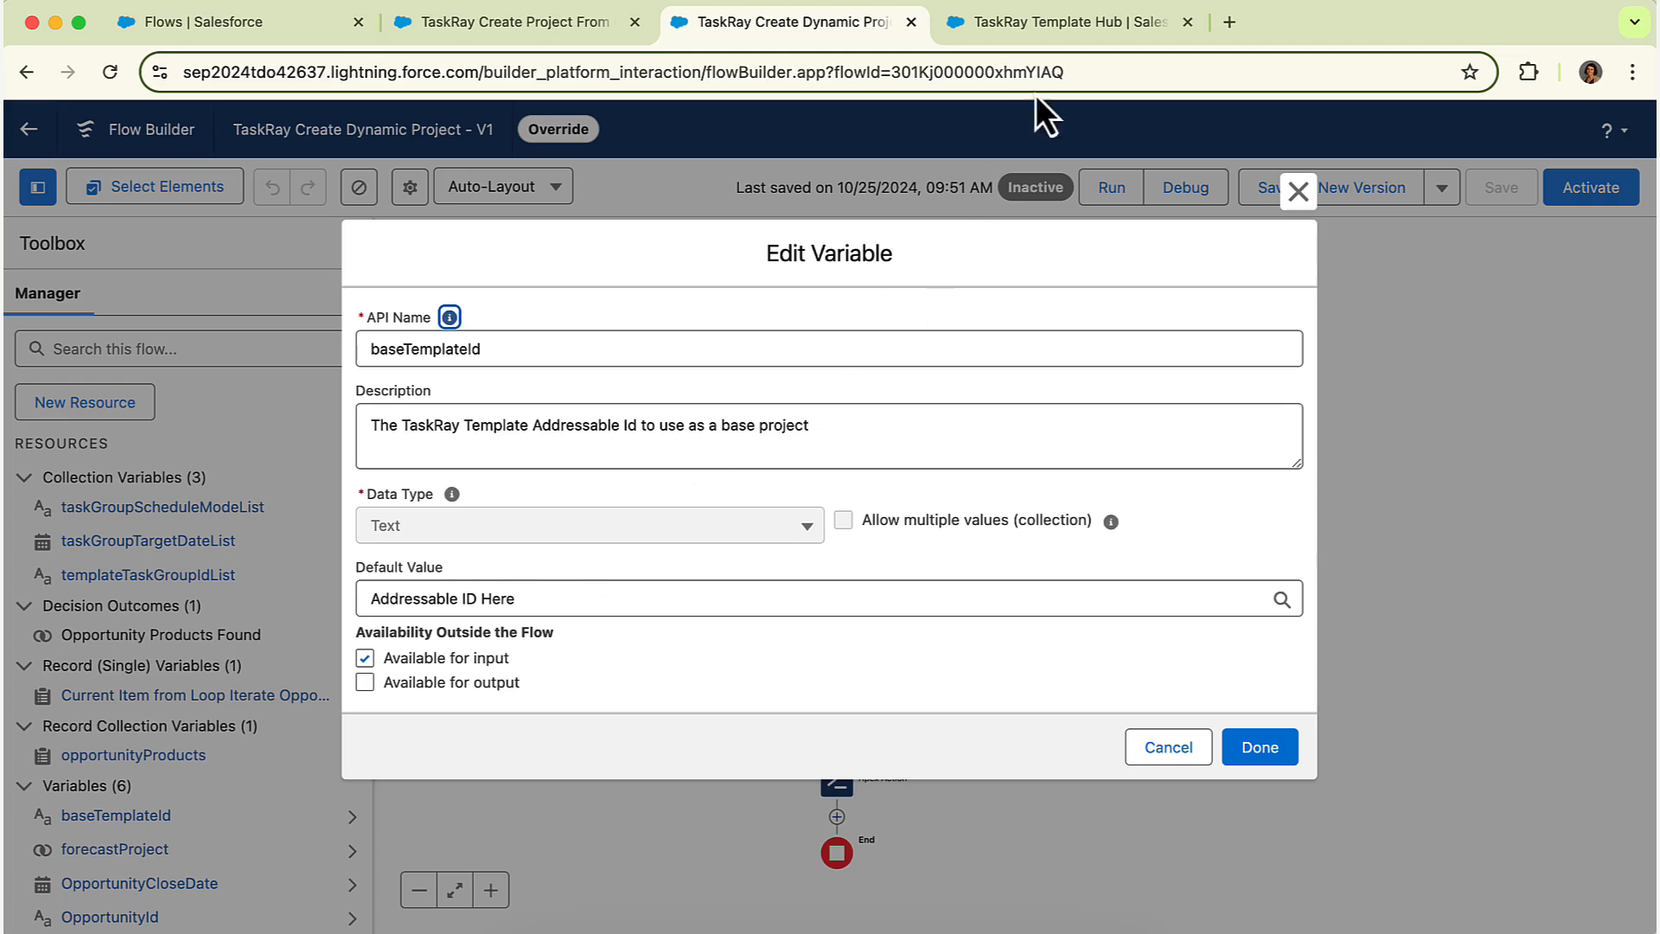
{"action": "left_click", "coordinate": [1058, 42]}
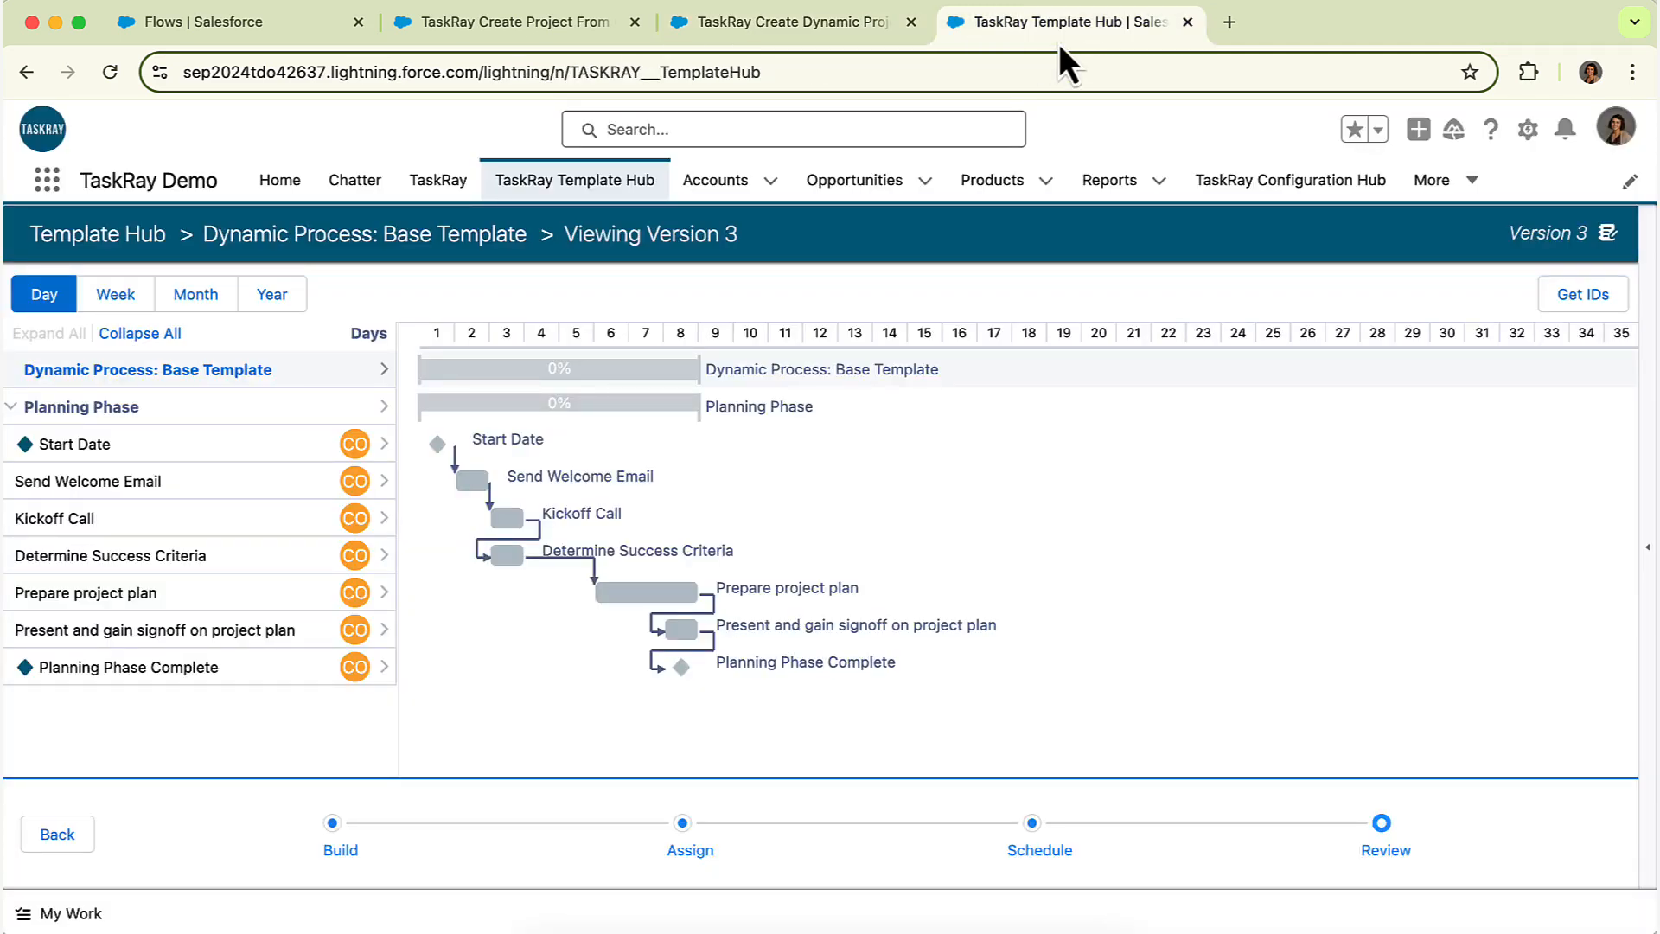
{"action": "left_click", "coordinate": [1567, 322]}
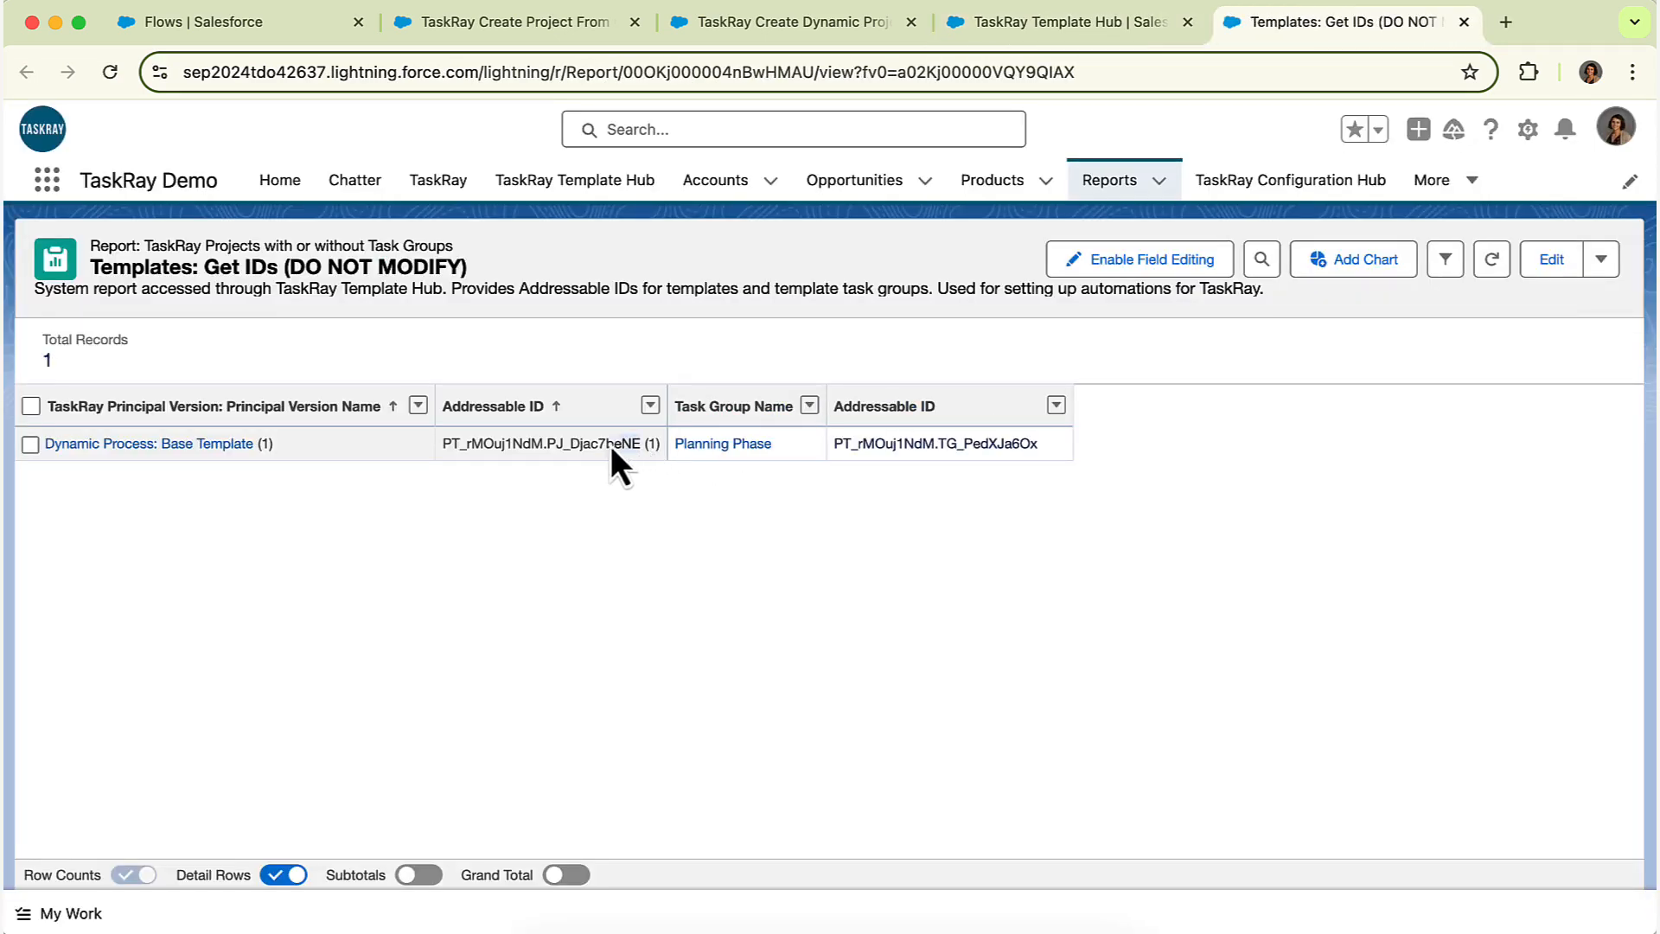
{"action": "left_click", "coordinate": [765, 30]}
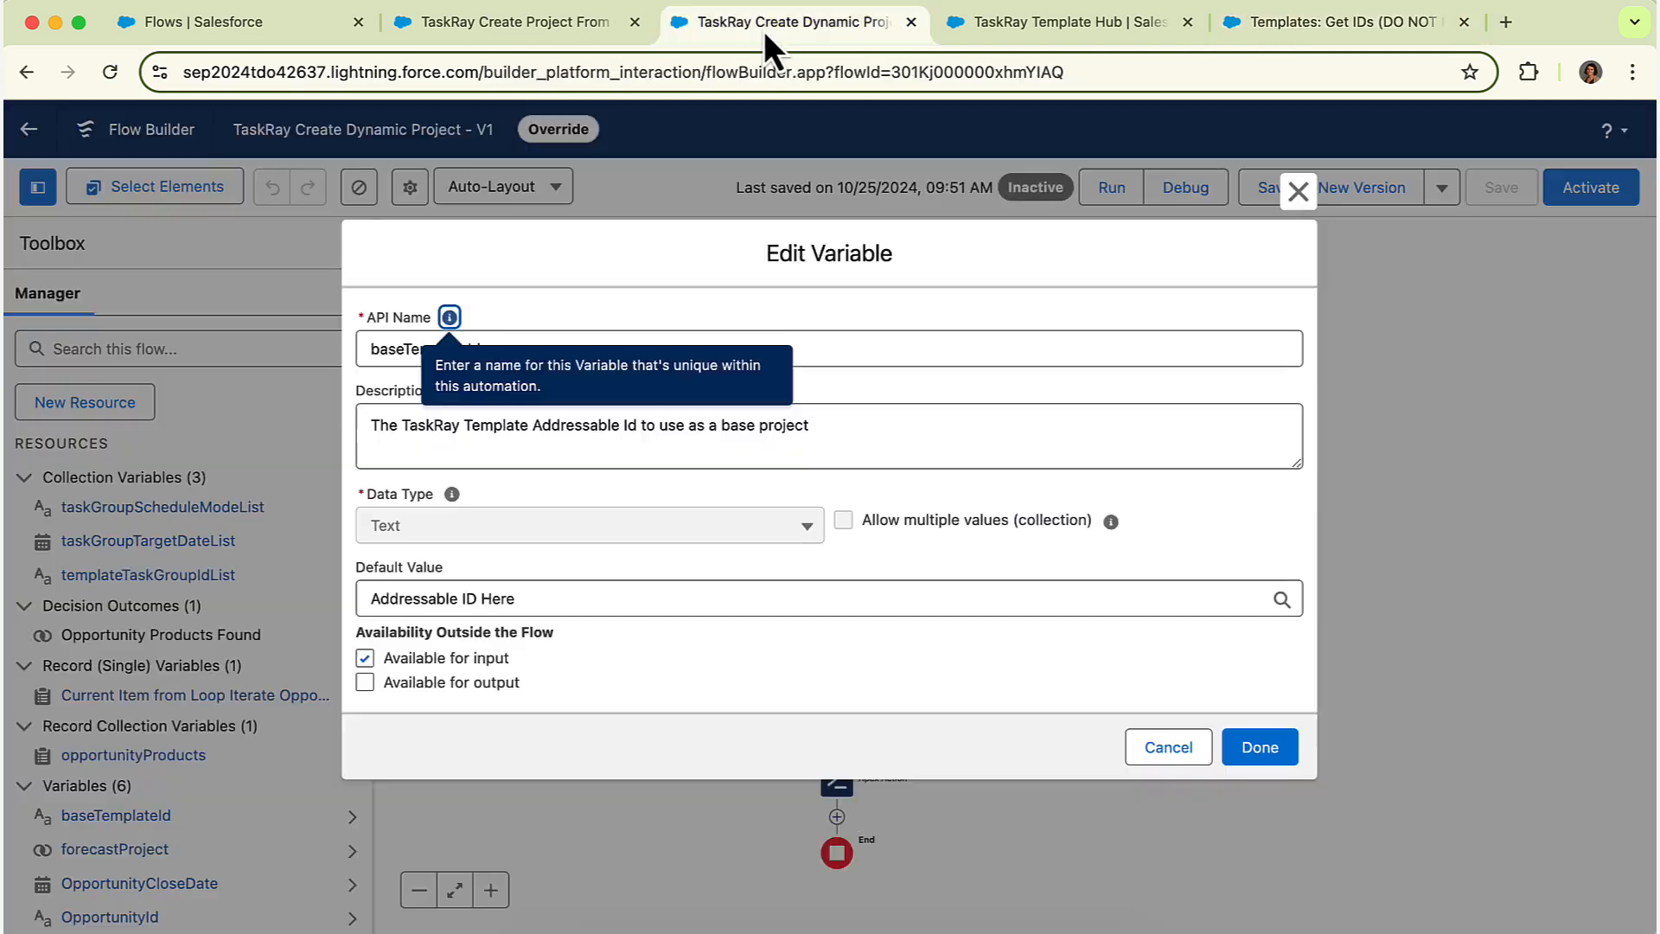
{"action": "triple_click", "coordinate": [622, 585]}
{"action": "type", "text": "PT_rMOuj1NdM.PJ_Djac7beNE"}
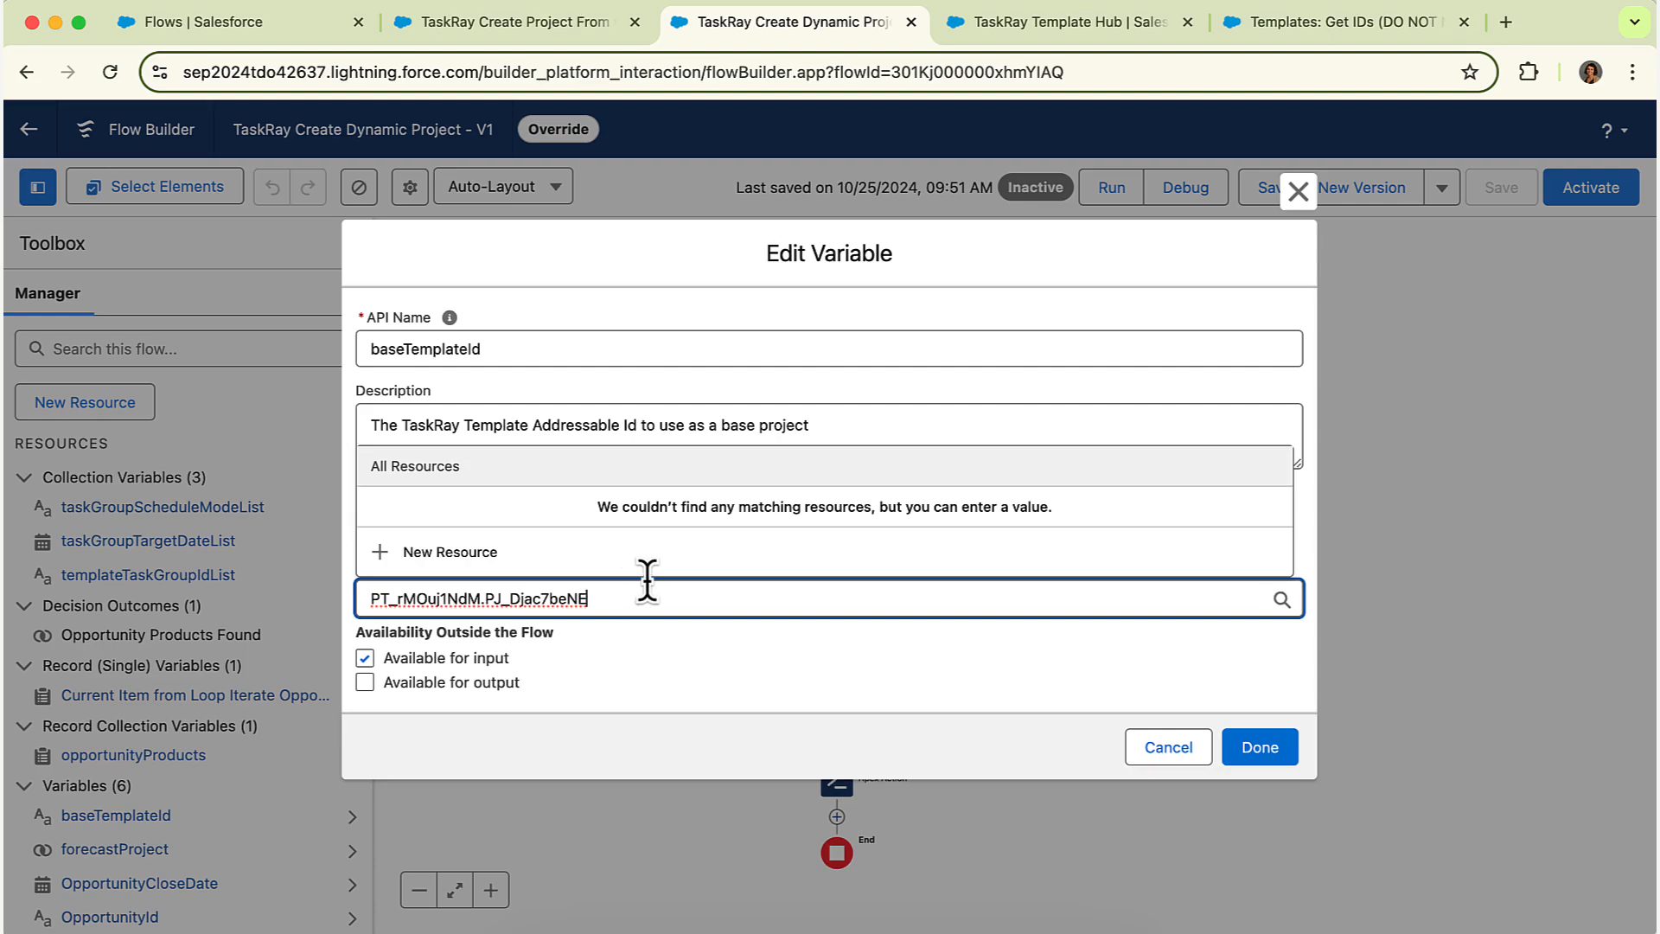
{"action": "left_click", "coordinate": [1245, 754]}
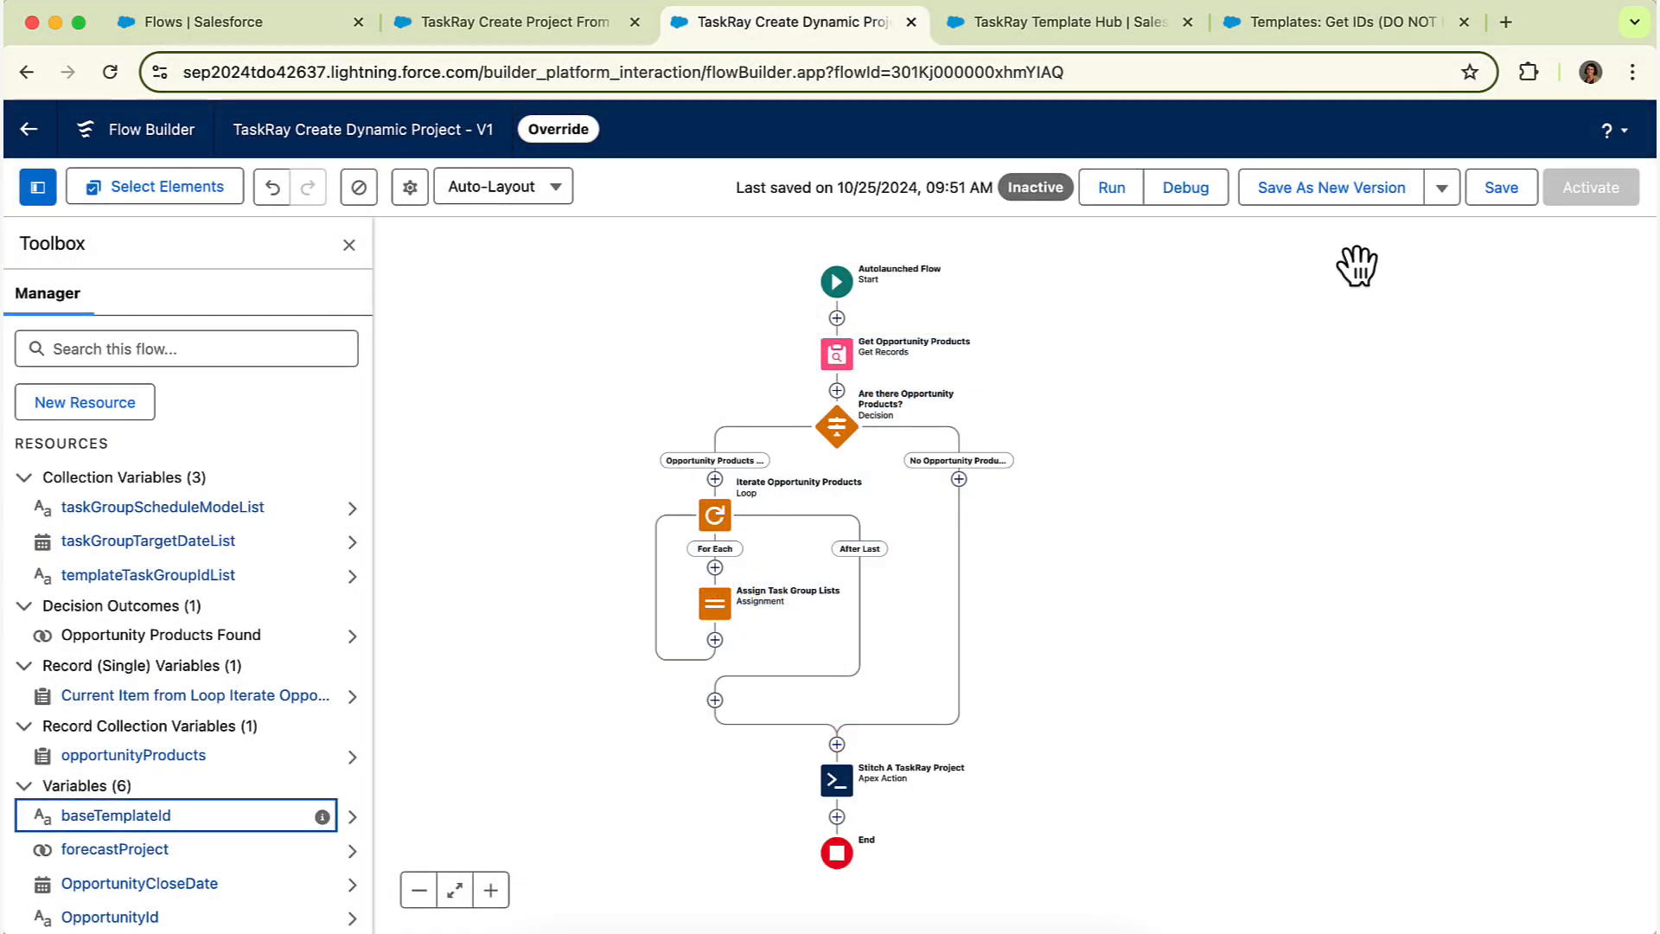
Step: Save the TaskRay Create Dynamic Project flow as a new version and activate that version
{"action": "left_click", "coordinate": [1332, 188]}
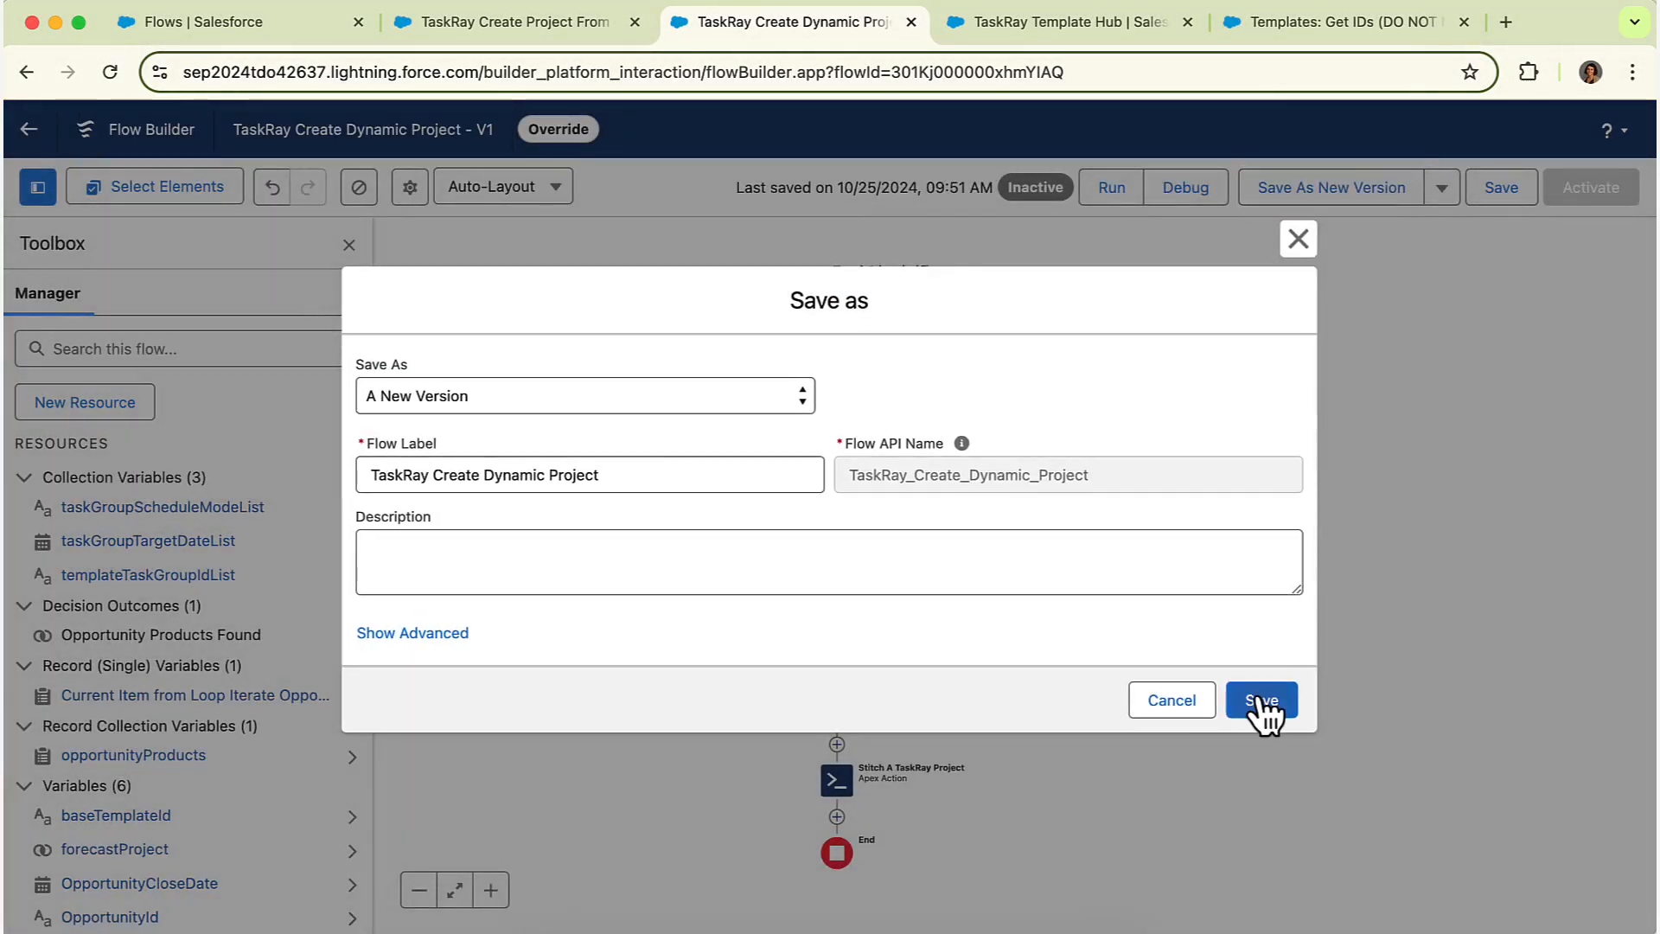
{"action": "left_click", "coordinate": [1259, 698]}
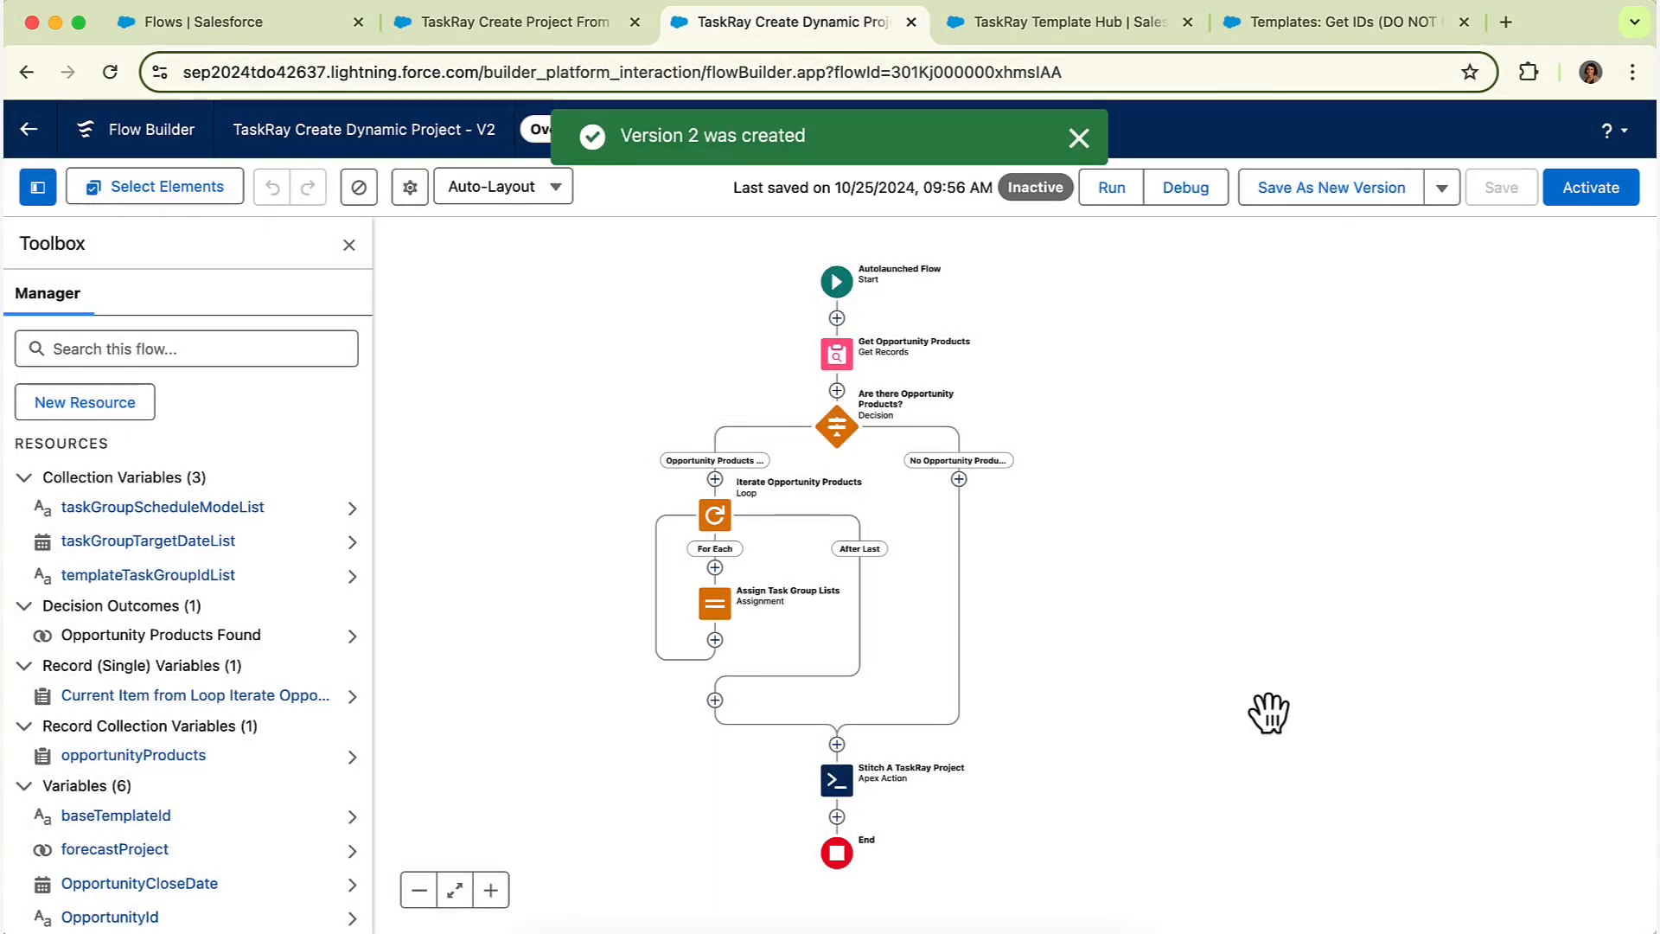
{"action": "left_click", "coordinate": [1593, 197]}
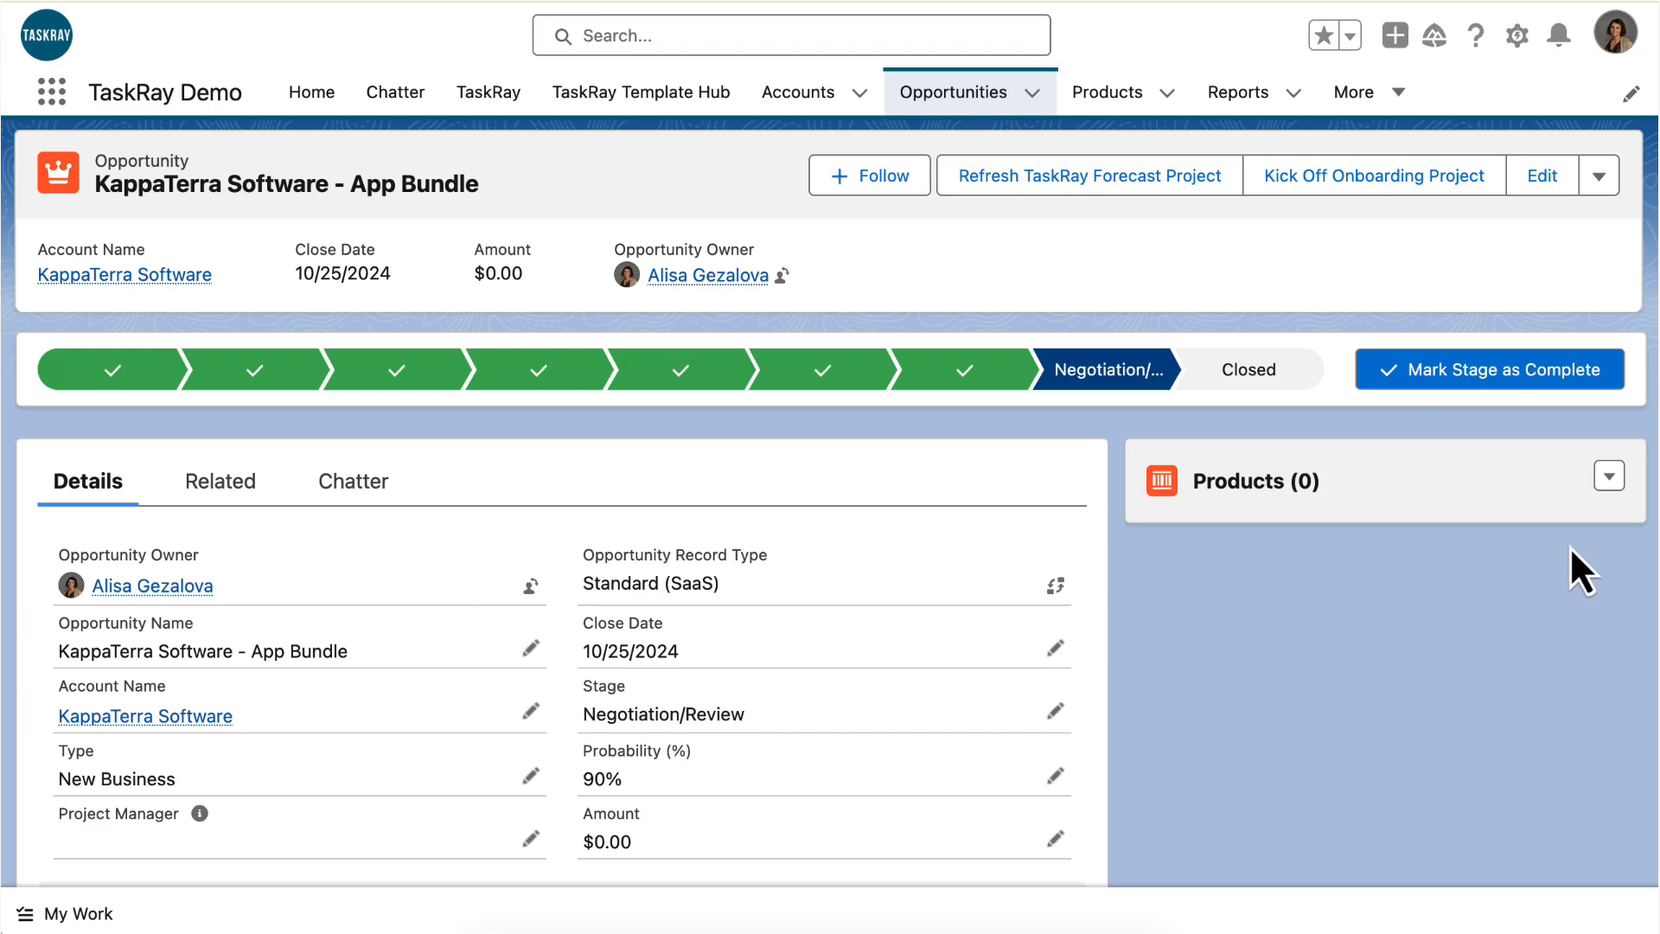
Step: Select the Training Package and Implementation Package as products to add to the KappaTerra Software - App Bundle opportunity
{"action": "left_click", "coordinate": [1609, 476]}
{"action": "left_click", "coordinate": [1556, 524]}
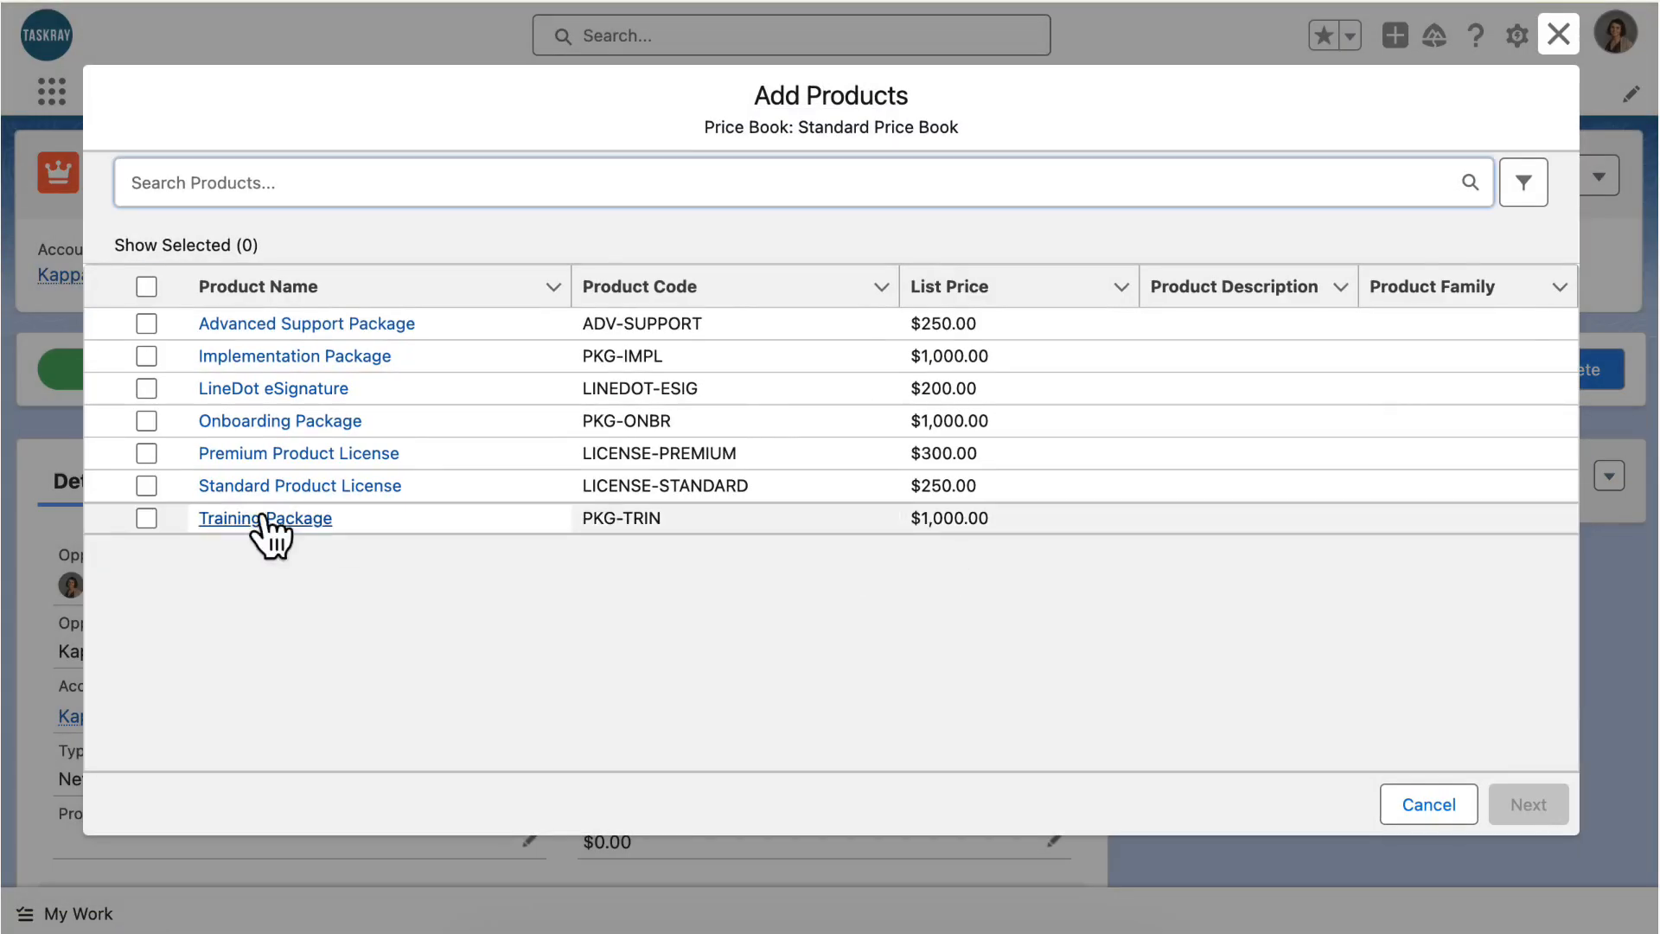
{"action": "left_click", "coordinate": [146, 518]}
{"action": "left_click", "coordinate": [146, 356]}
{"action": "left_click", "coordinate": [1529, 804]}
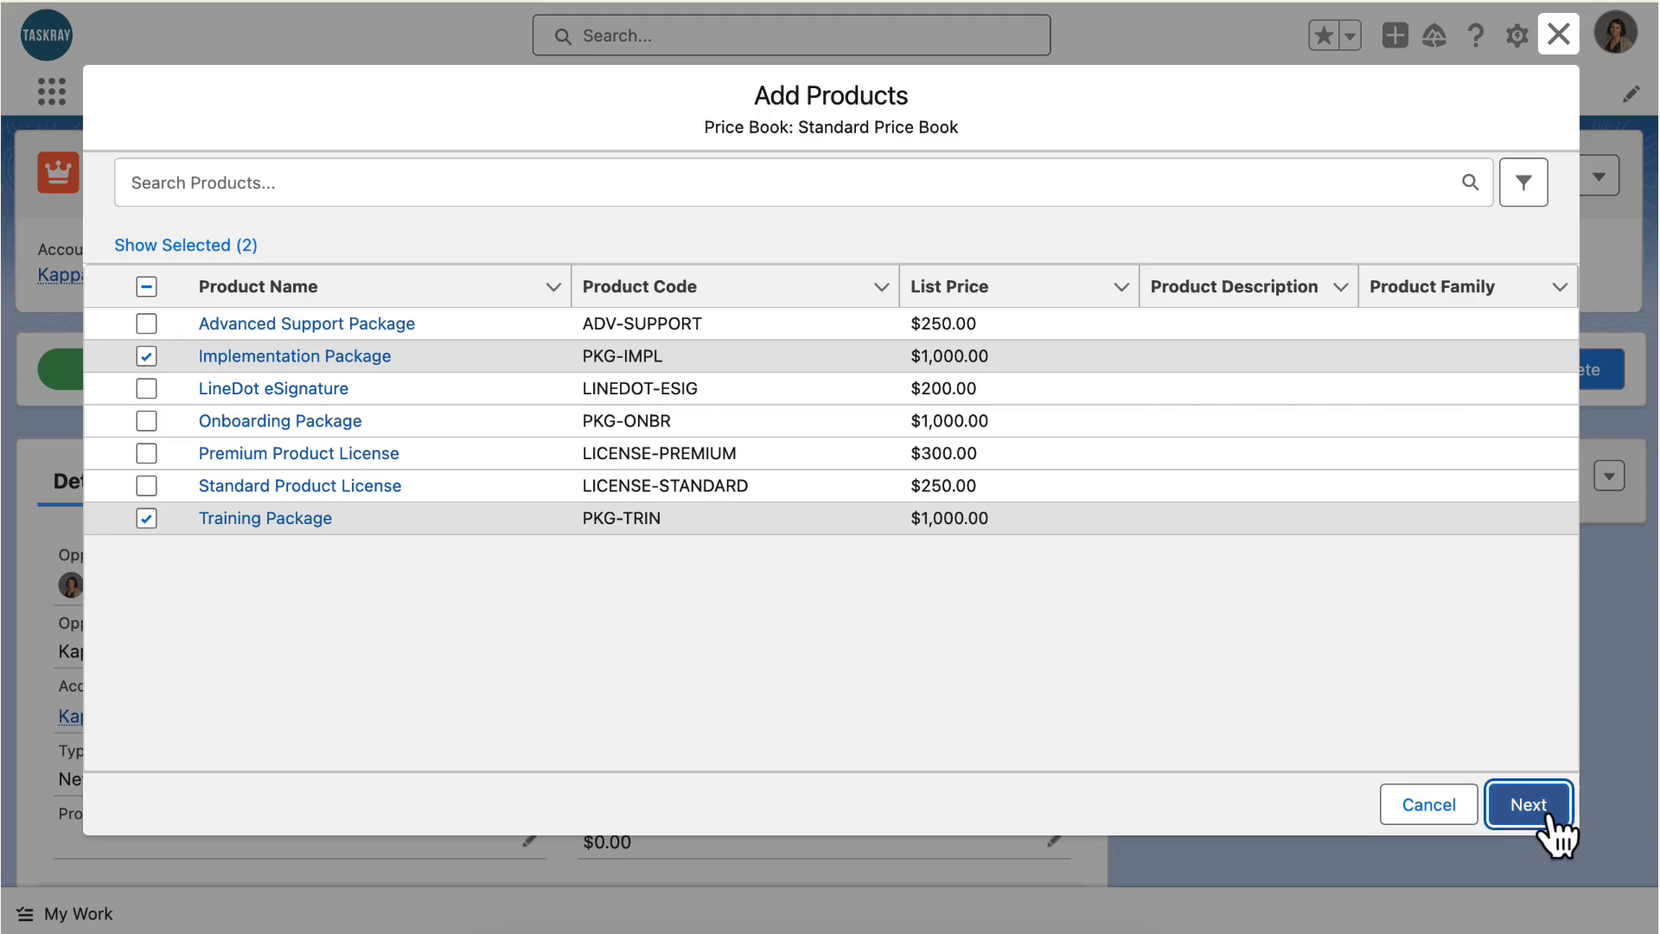
Step: Set the quantity of the Training Package and the Implementation Package to 1 each and save the opportunity products
{"action": "left_click", "coordinate": [622, 271]}
{"action": "type", "text": "1"}
{"action": "left_click", "coordinate": [607, 309]}
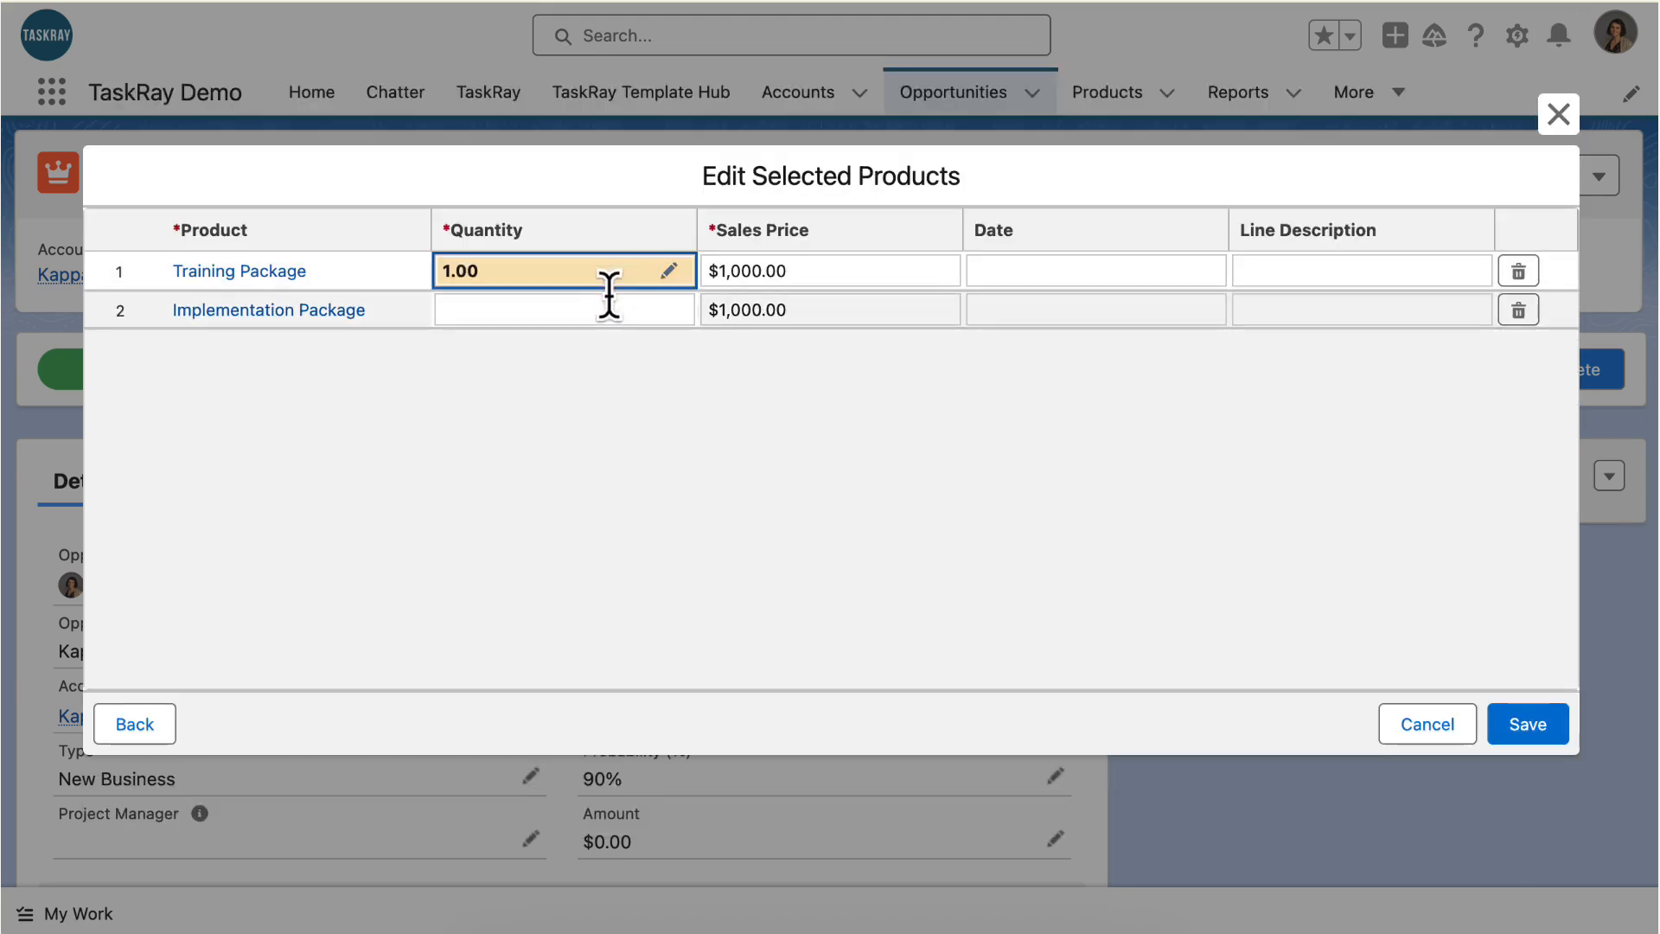
{"action": "type", "text": "1"}
{"action": "key", "text": "Return"}
{"action": "left_click", "coordinate": [1535, 735]}
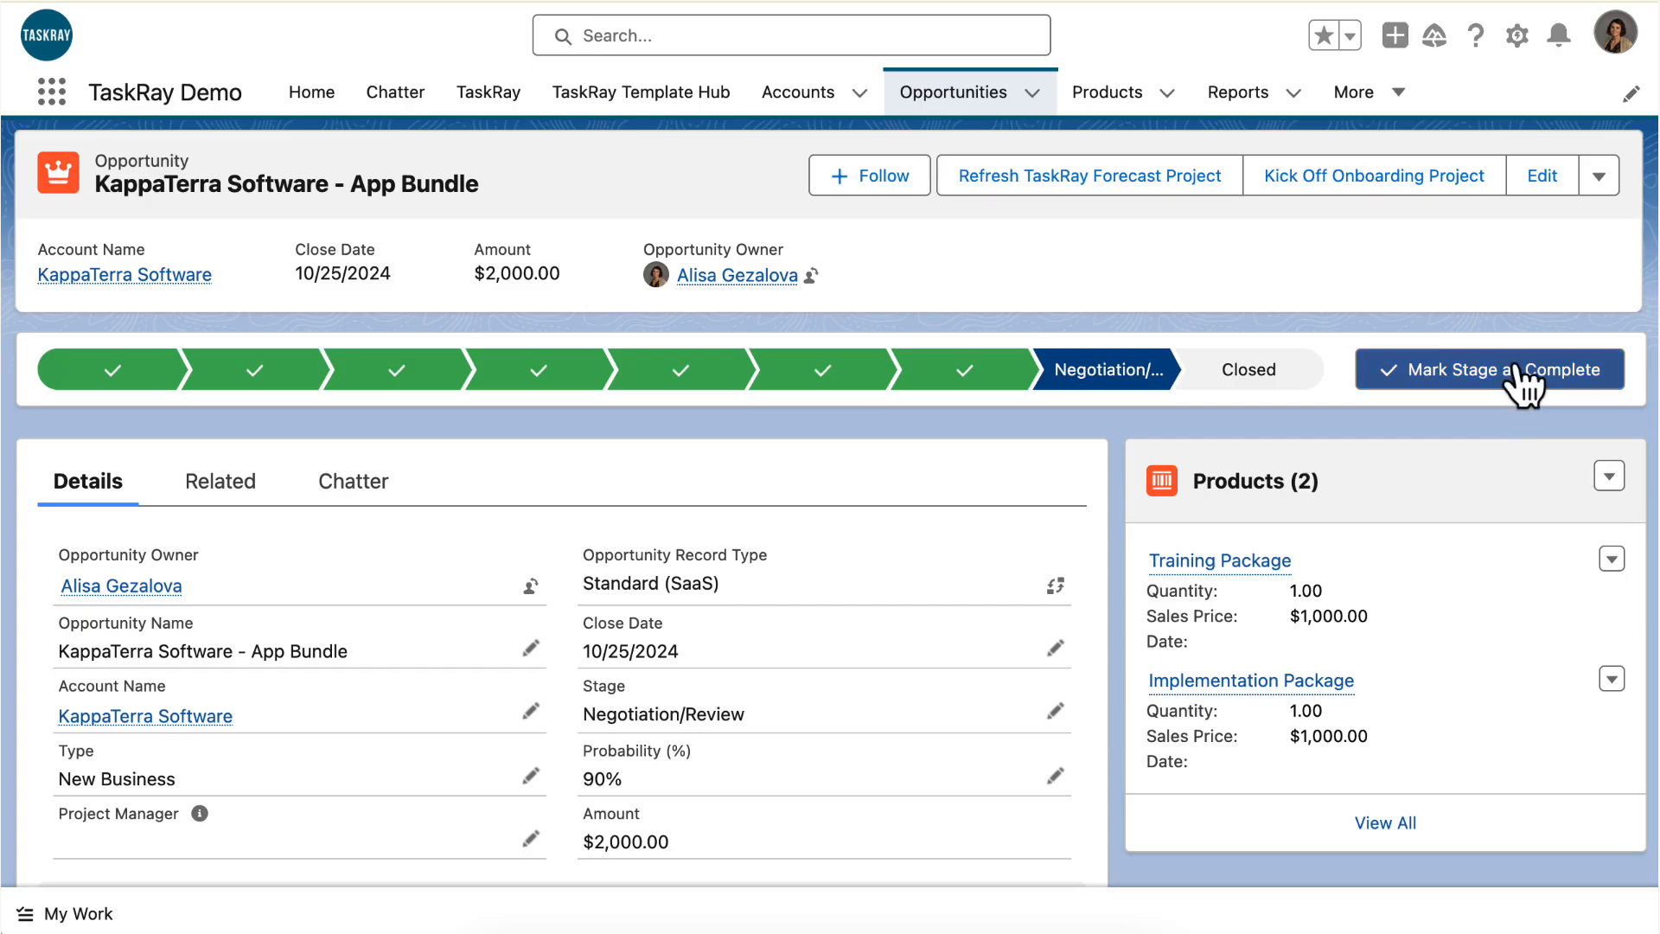
Step: Close the KappaTerra Software - App Bundle opportunity with the stage Closed Won
{"action": "left_click", "coordinate": [1513, 365]}
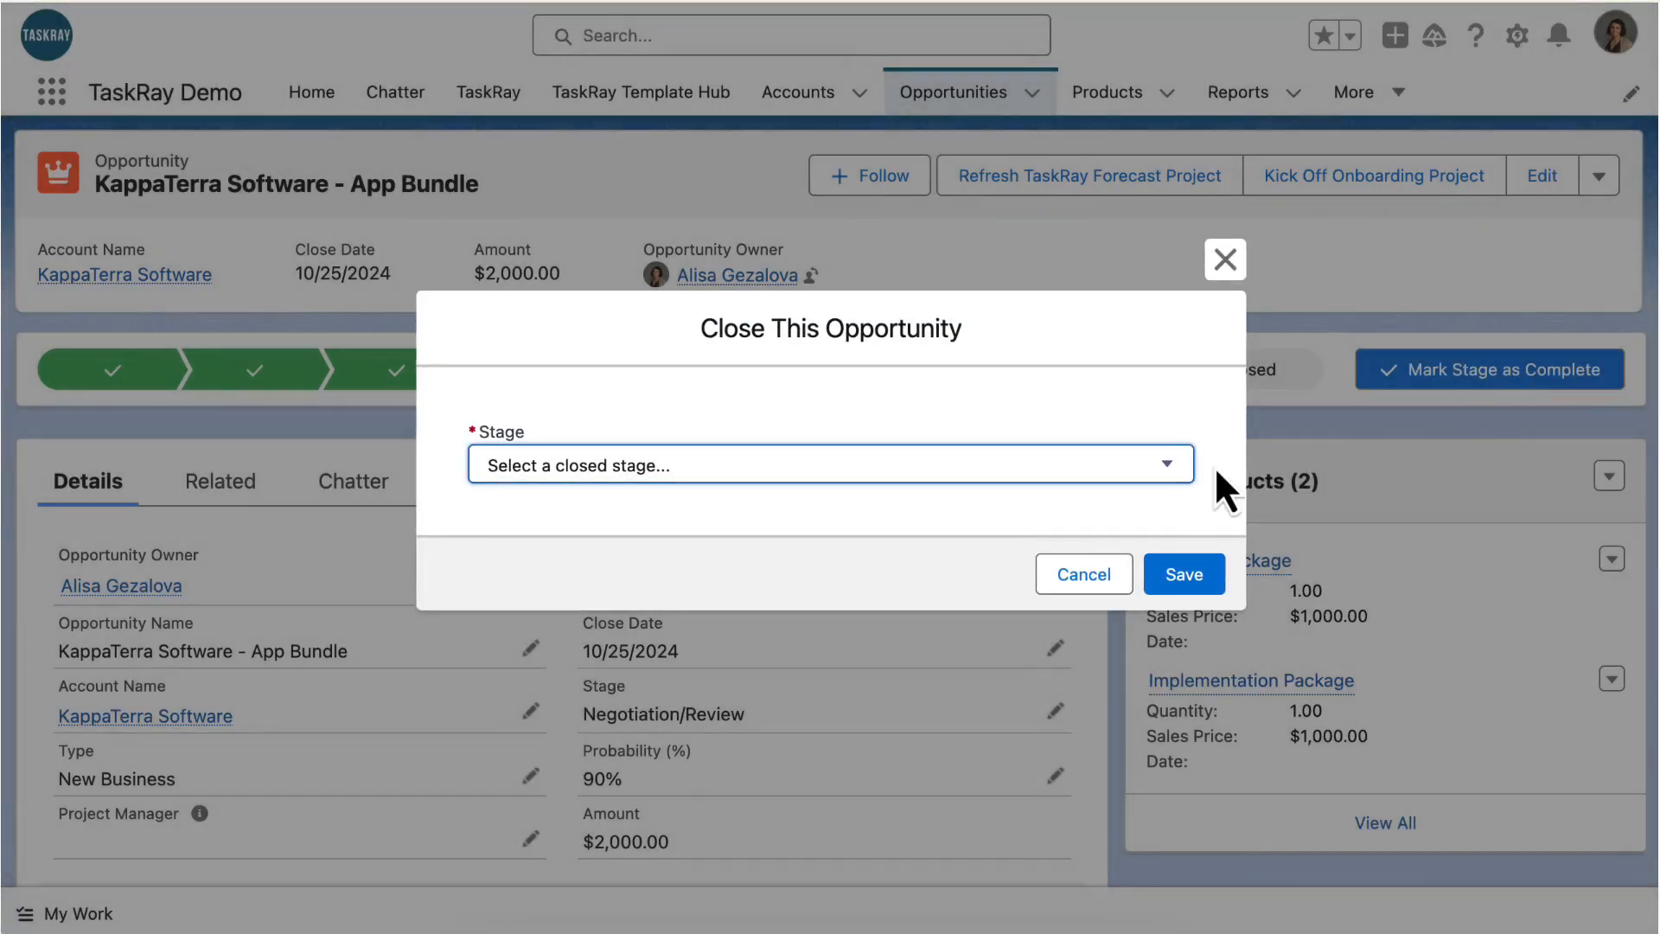
{"action": "left_click", "coordinate": [1176, 465]}
{"action": "left_click", "coordinate": [1120, 501]}
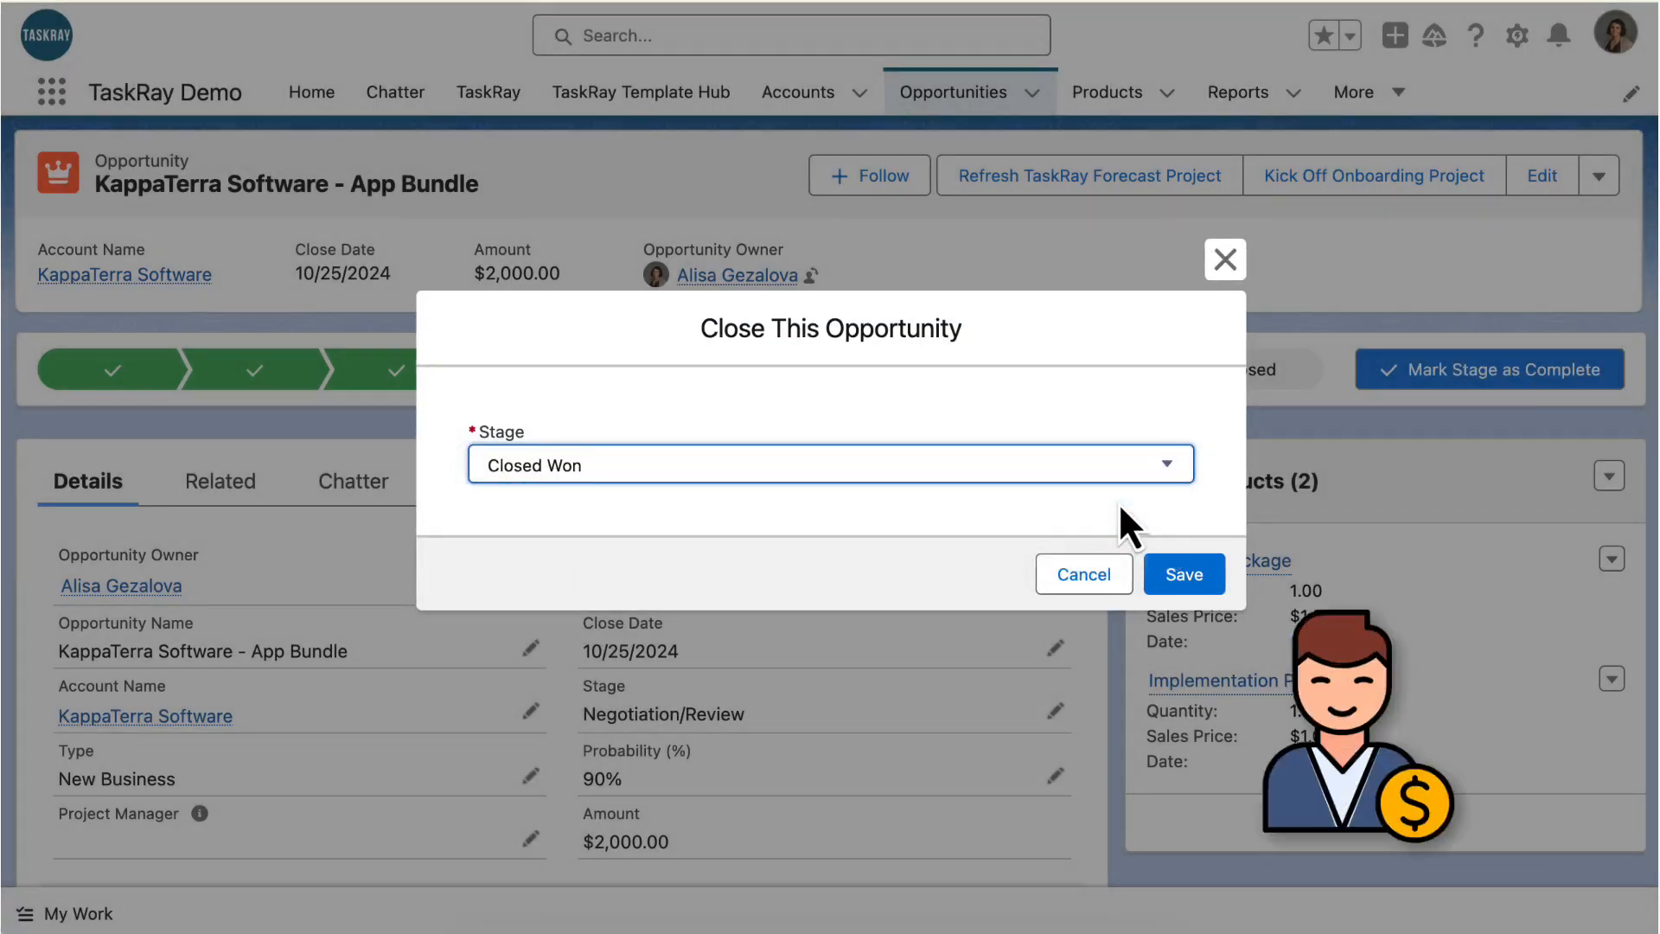
{"action": "left_click", "coordinate": [1182, 578]}
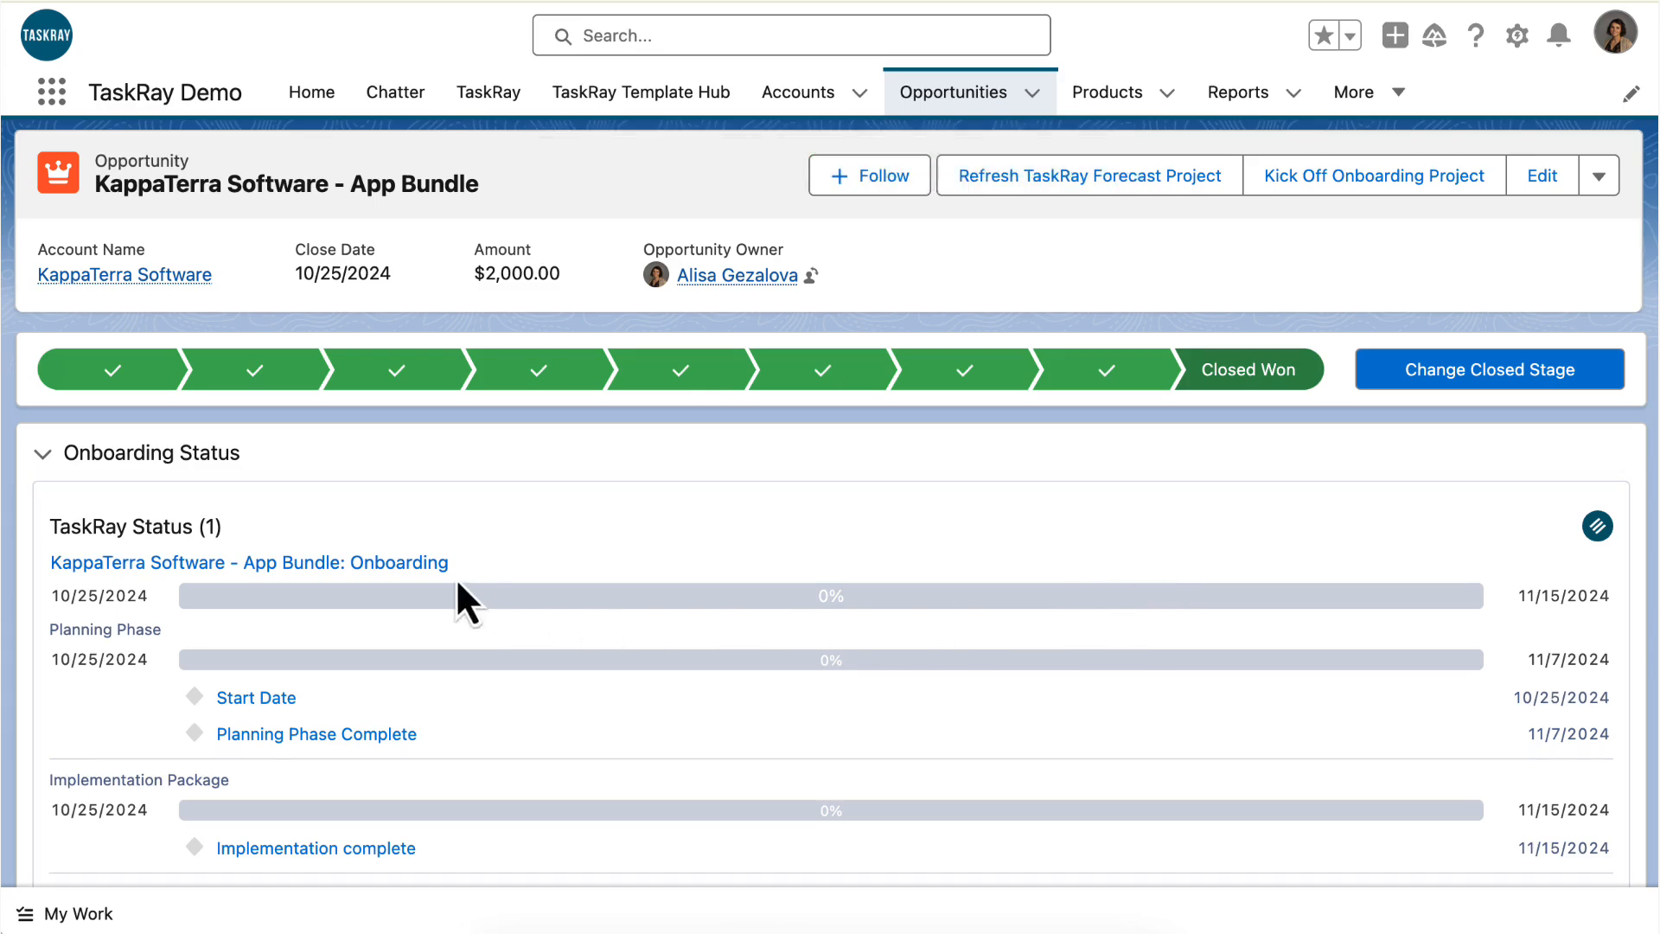
Step: Open the KappaTerra Software - App Bundle: Onboarding project and examine its task groups and schedule
{"action": "left_click", "coordinate": [412, 563]}
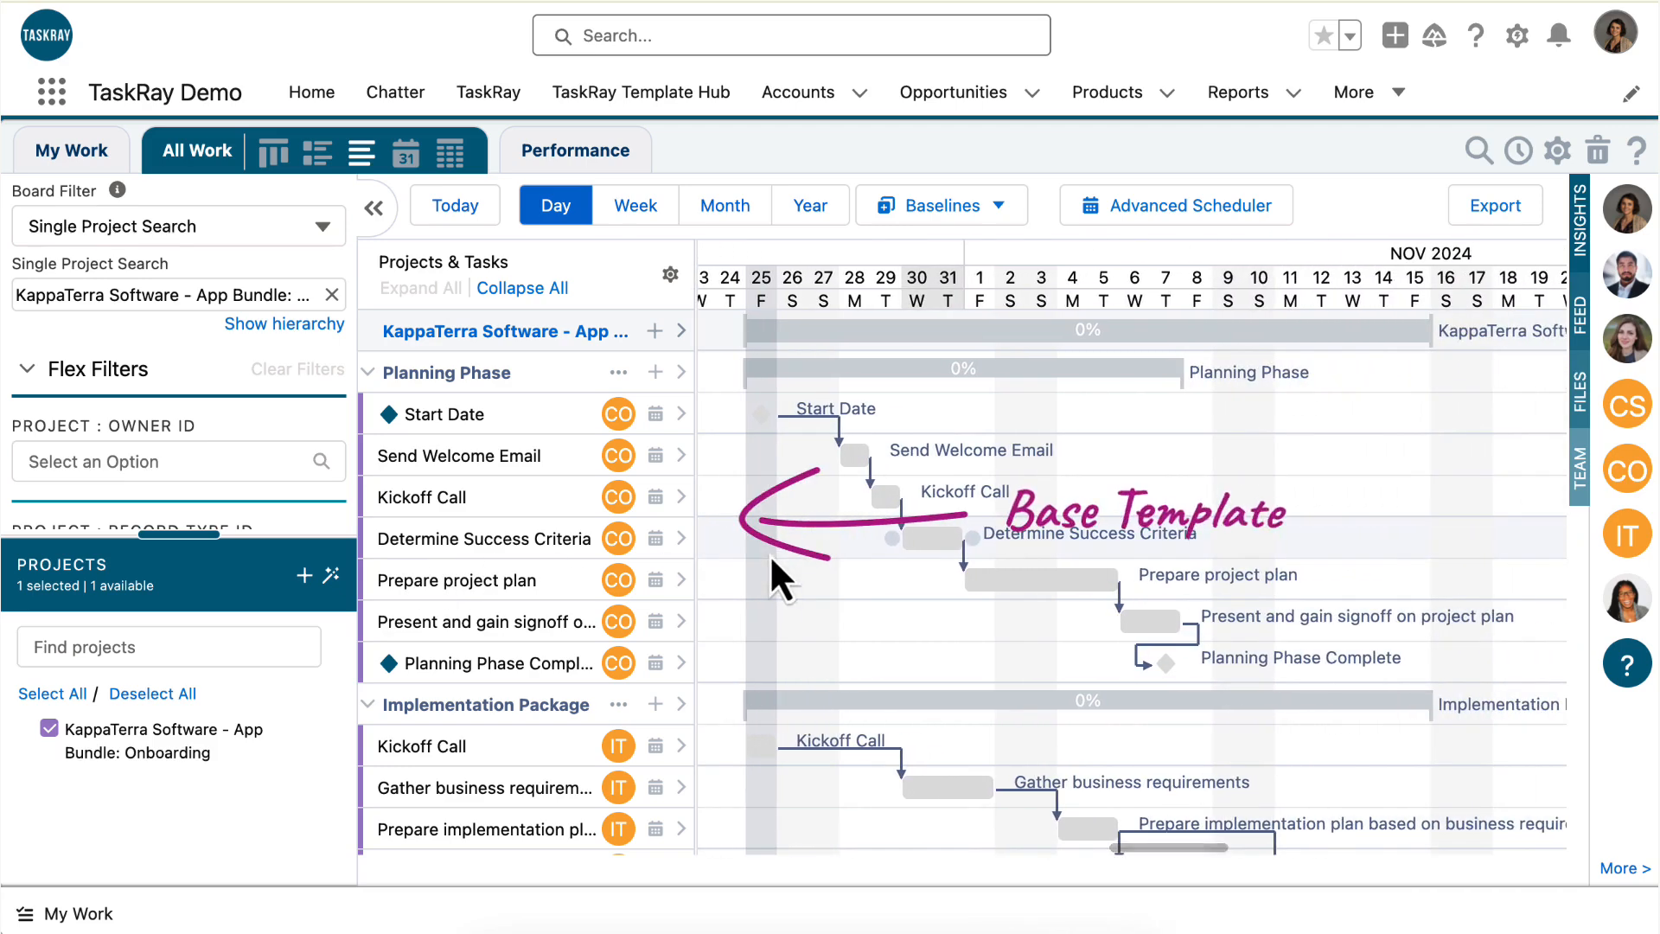
{"action": "scroll", "coordinate": [770, 553], "scroll_direction": "down", "scroll_amount": 5}
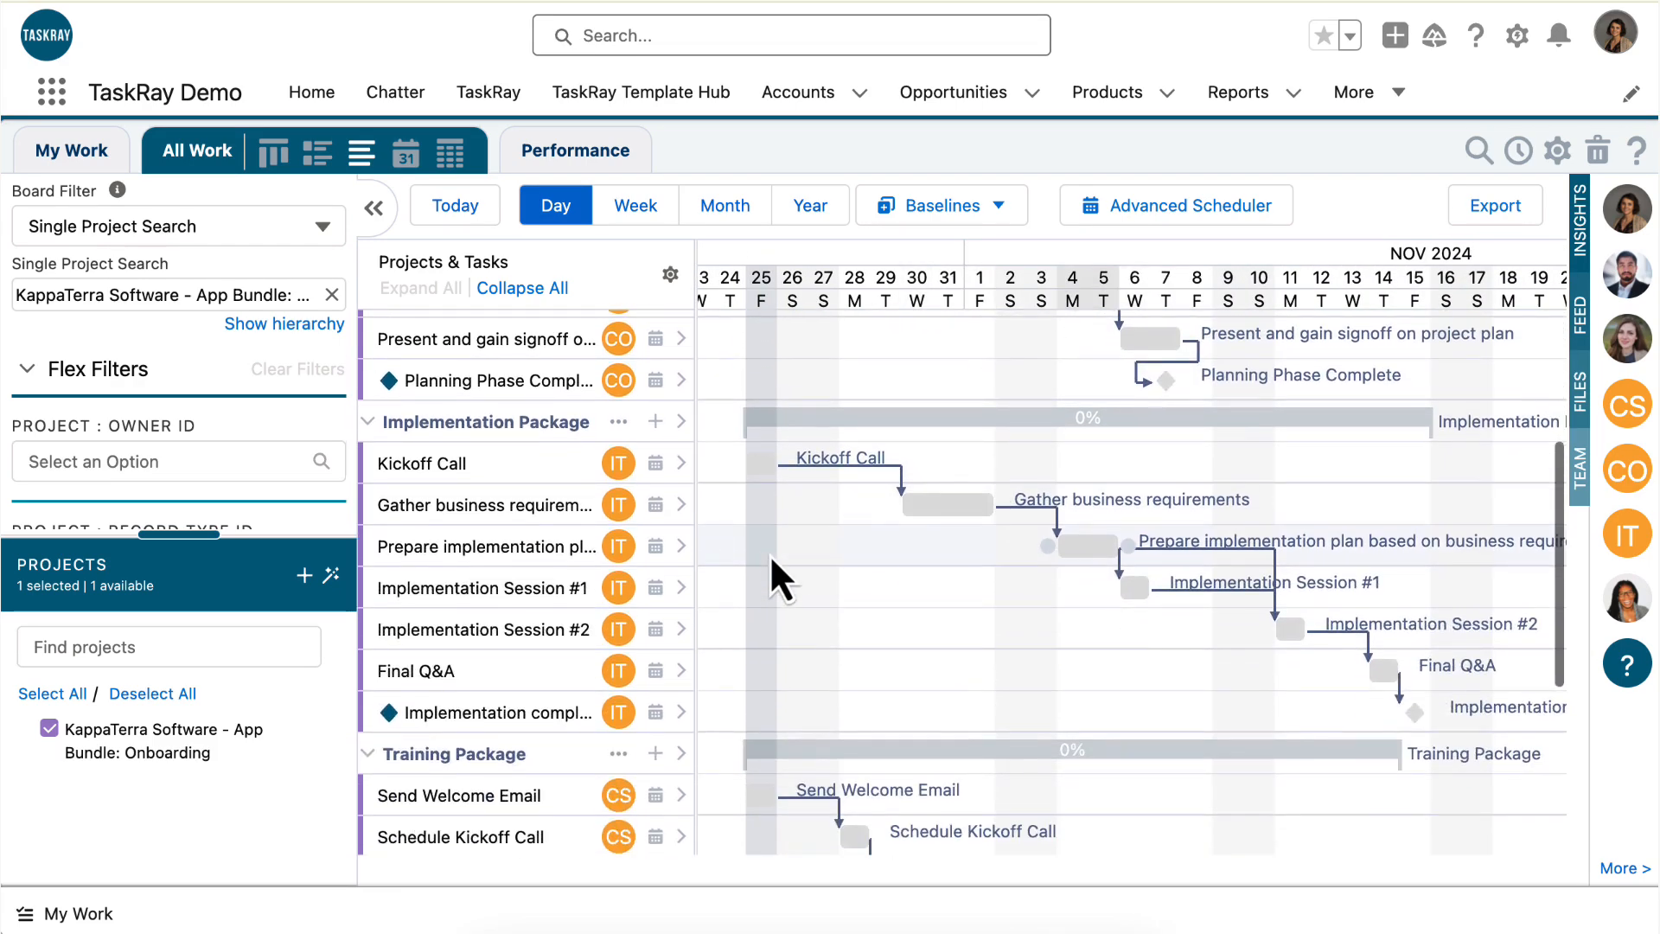